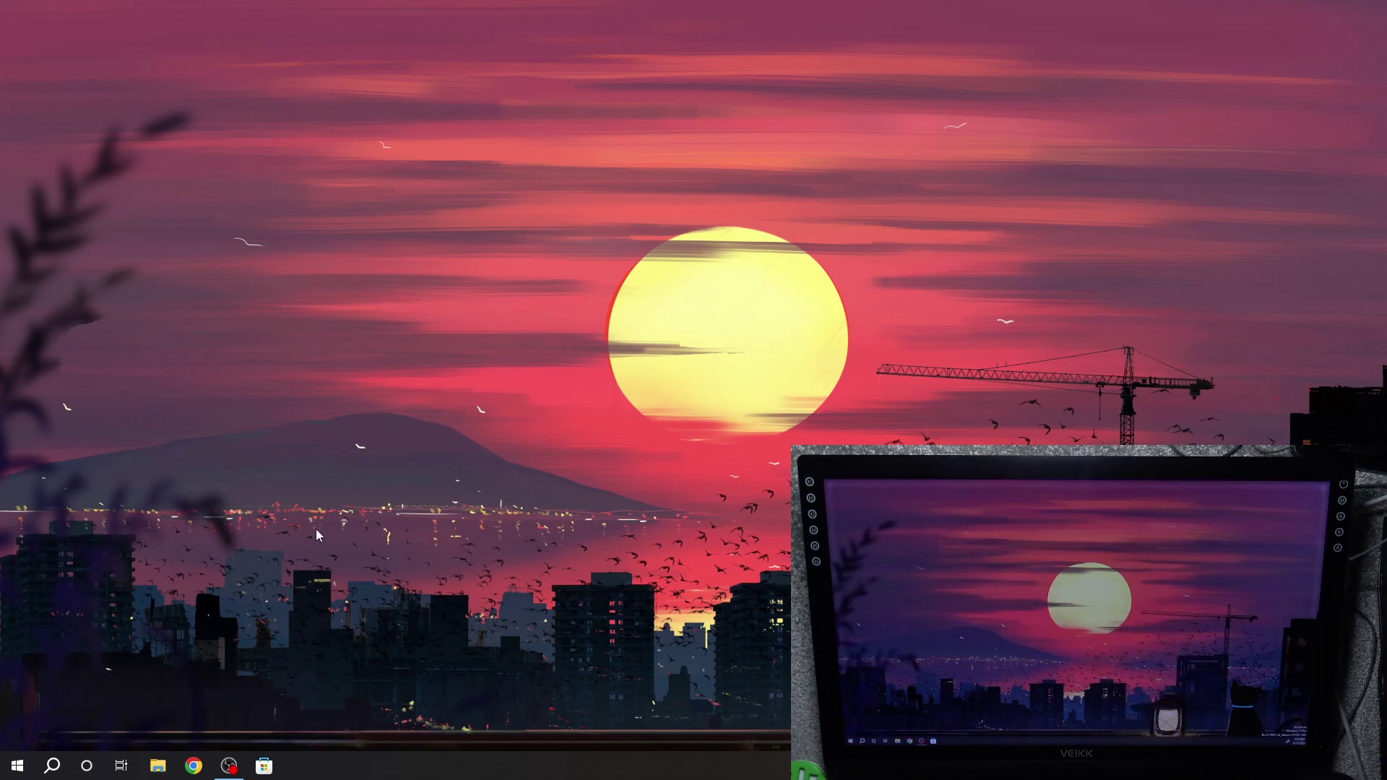
# Launch the VEIKK Tablet driver from Start and nudge its window up and left.
pyautogui.click(18, 765)
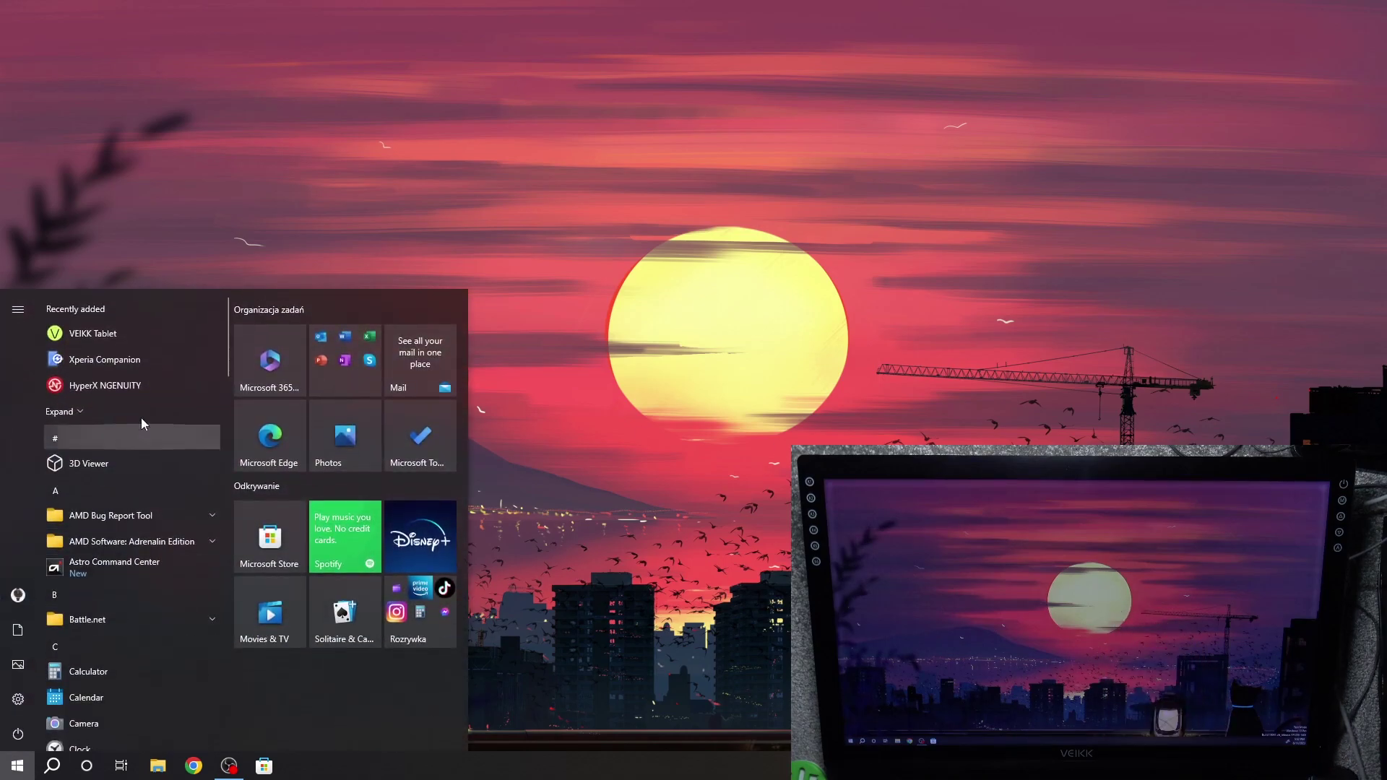
pyautogui.click(138, 334)
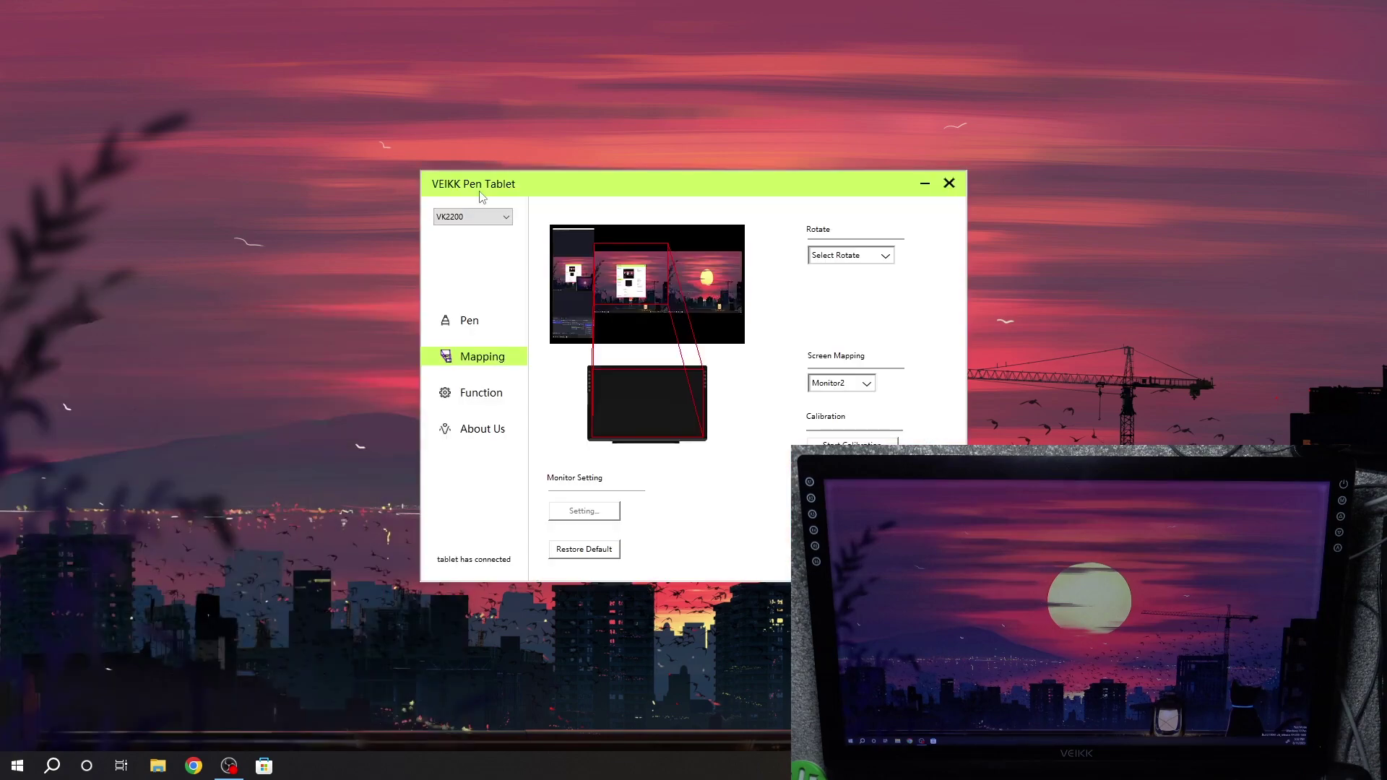
pyautogui.moveTo(481, 193); pyautogui.dragTo(453, 172)
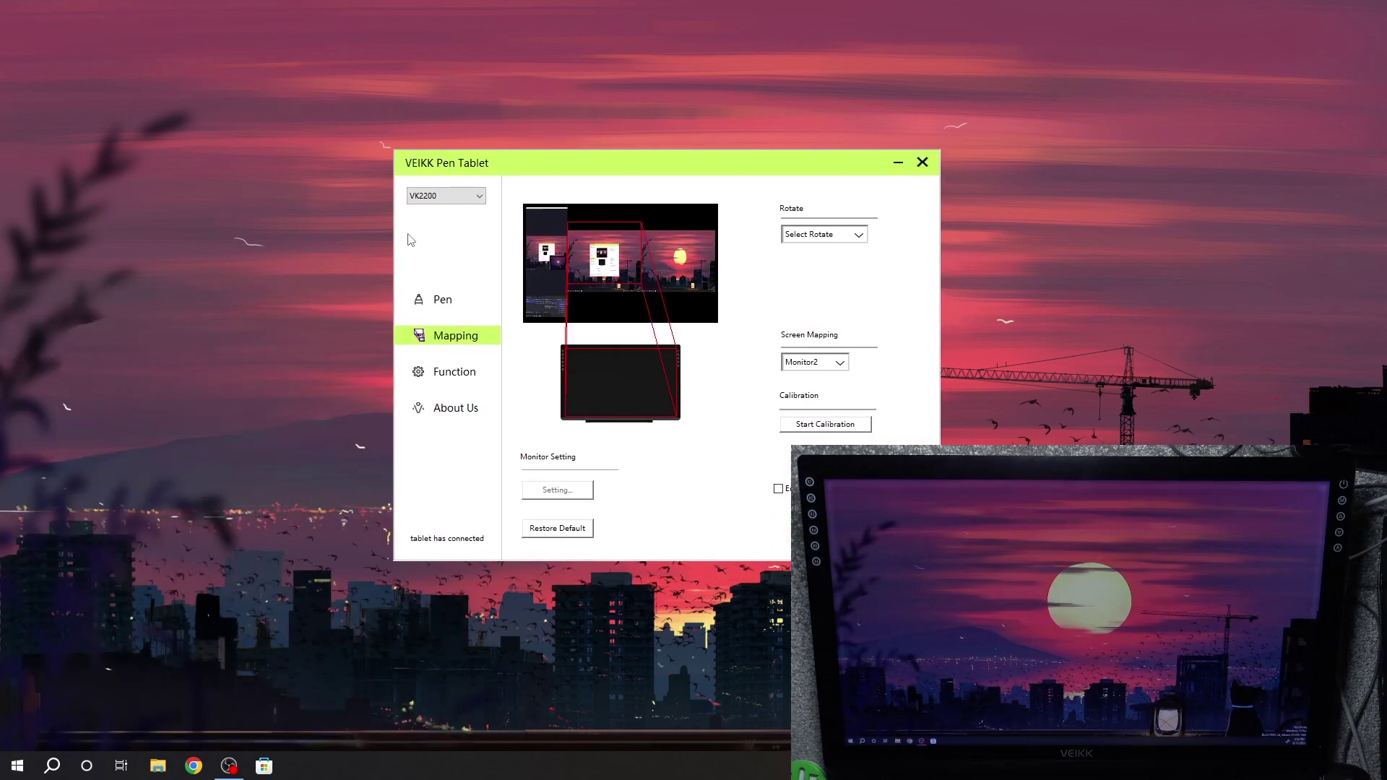
# Confirm the Mapping page shows Monitor2, then view the pen button and pressure settings.
pyautogui.click(433, 301)
pyautogui.click(455, 332)
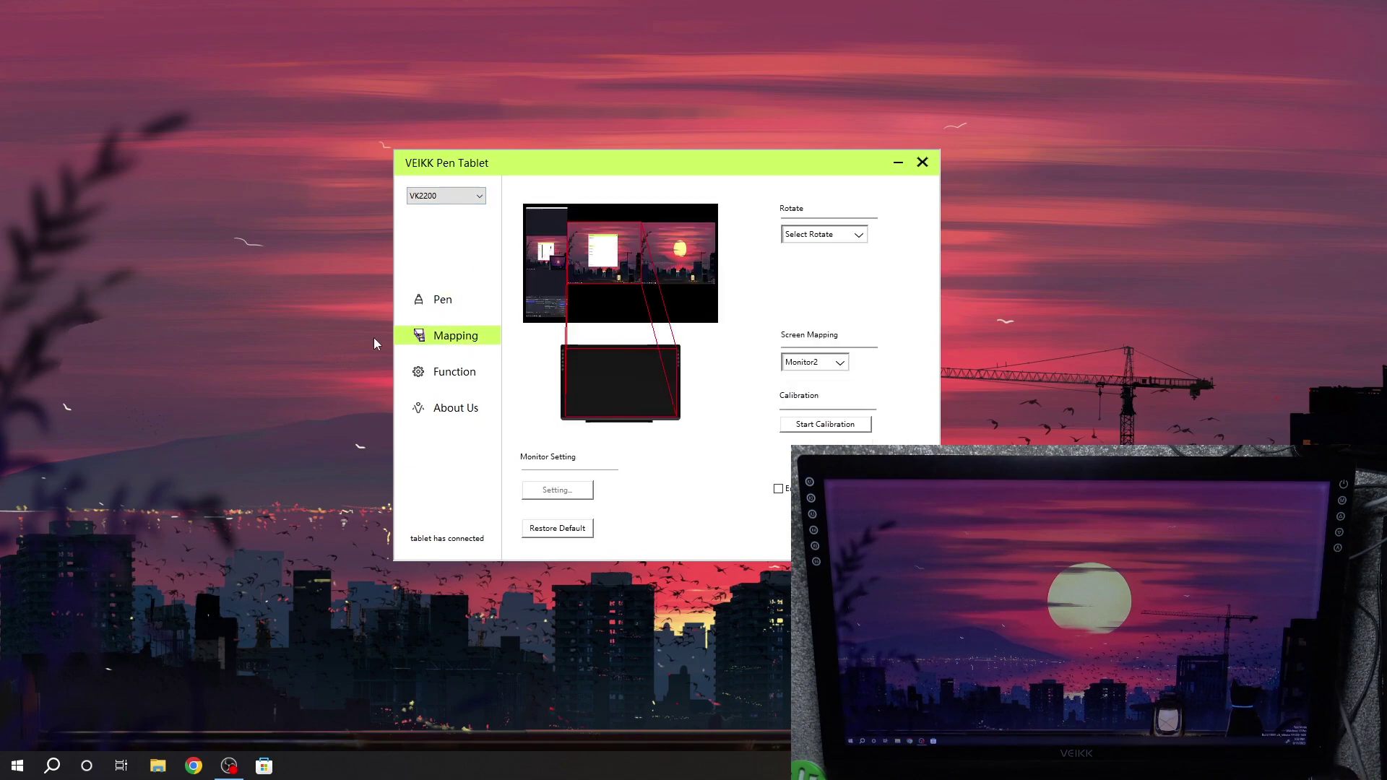
pyautogui.click(439, 301)
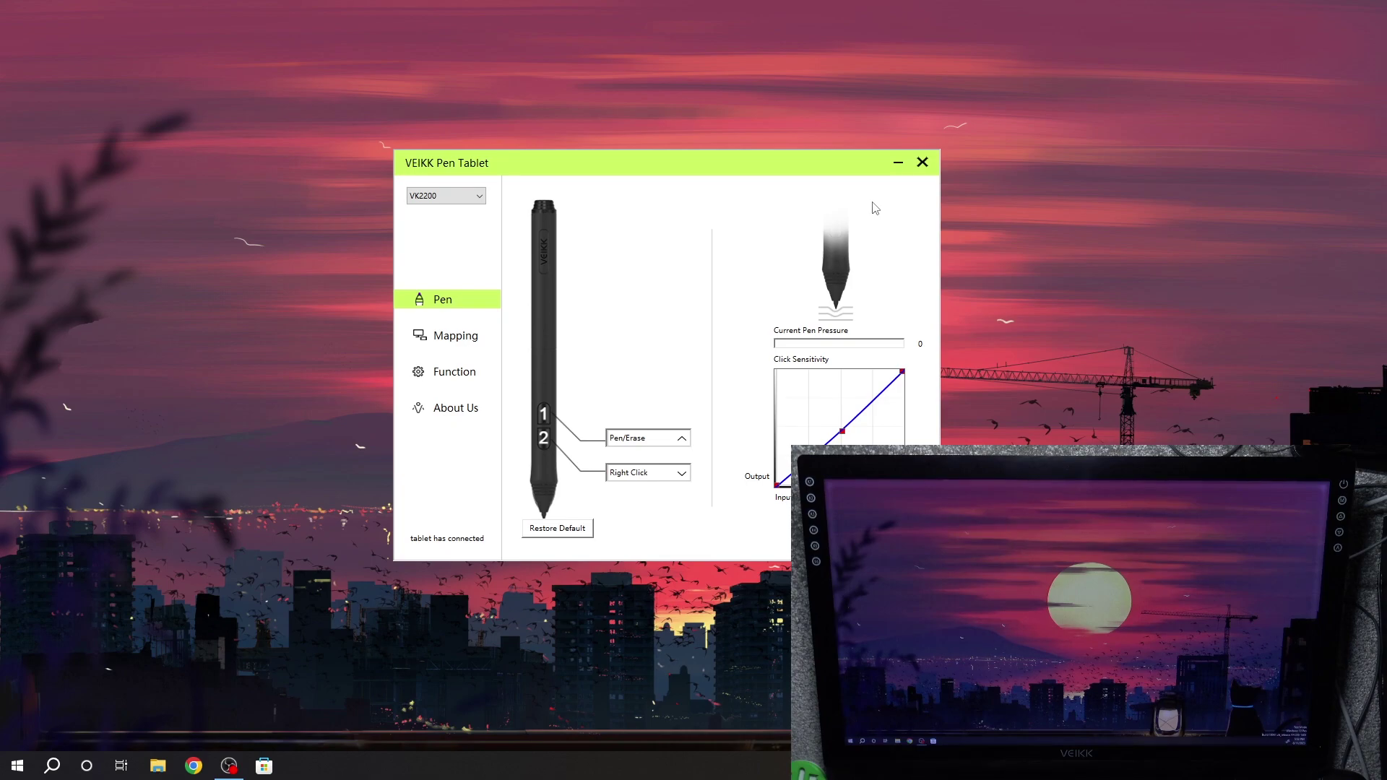
# Close the VEIKK driver, open and dismiss the Start app list, then use the taskbar.
pyautogui.click(921, 164)
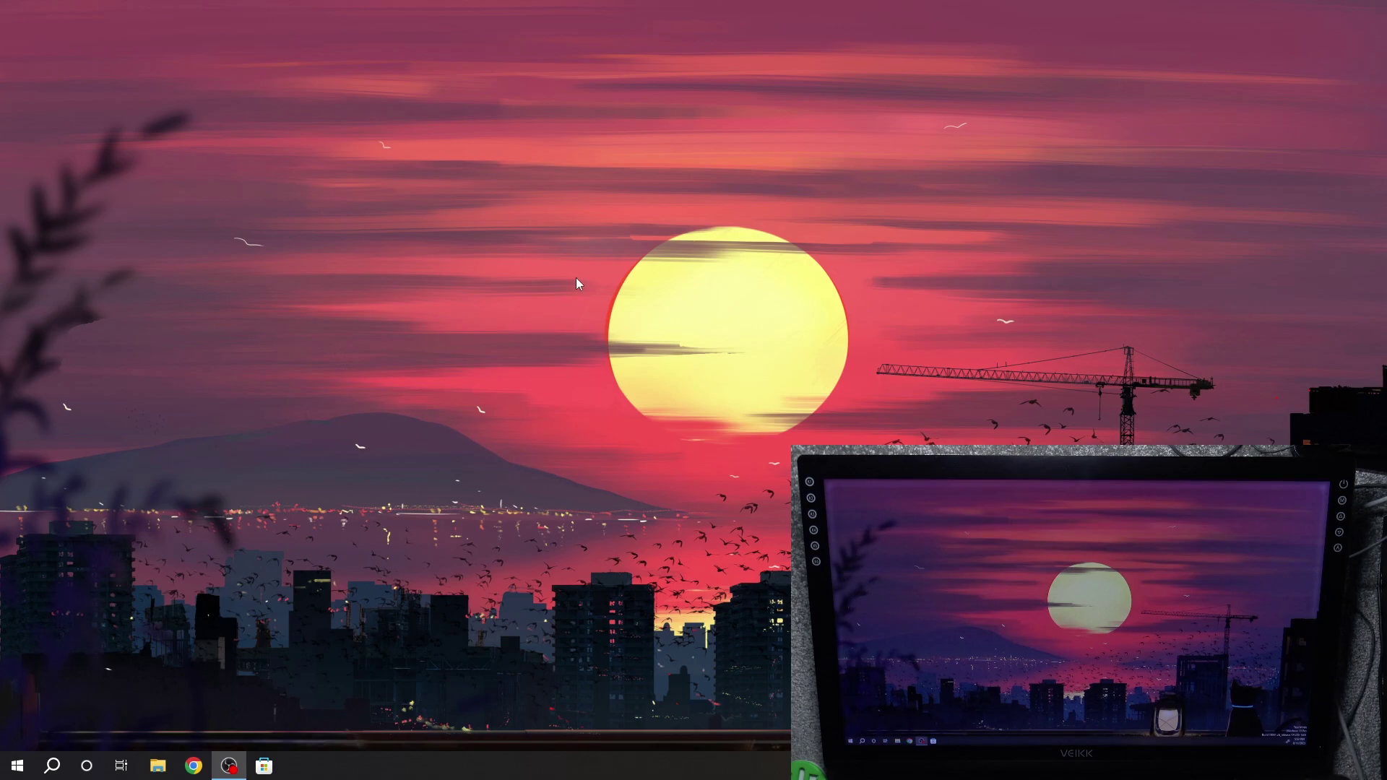
pyautogui.click(26, 769)
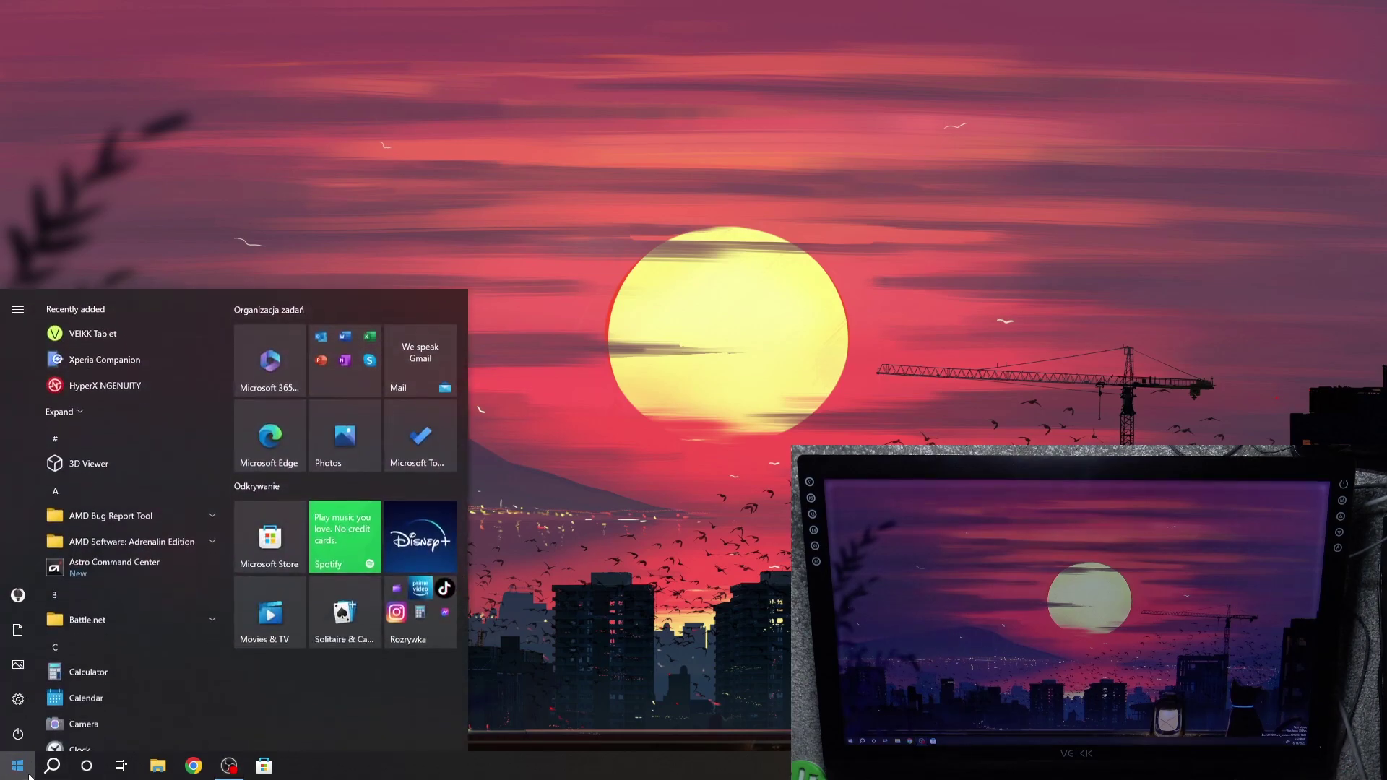
pyautogui.click(664, 213)
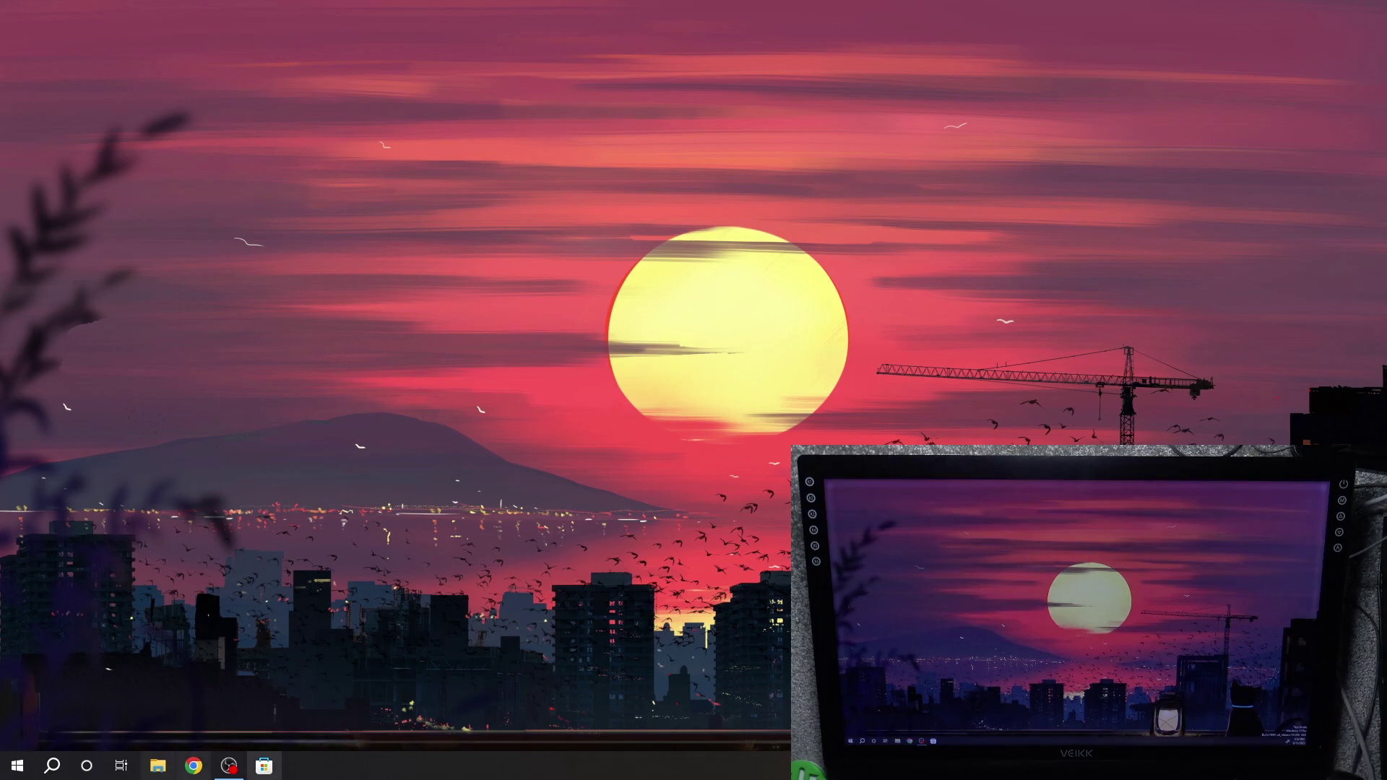
pyautogui.click(229, 765)
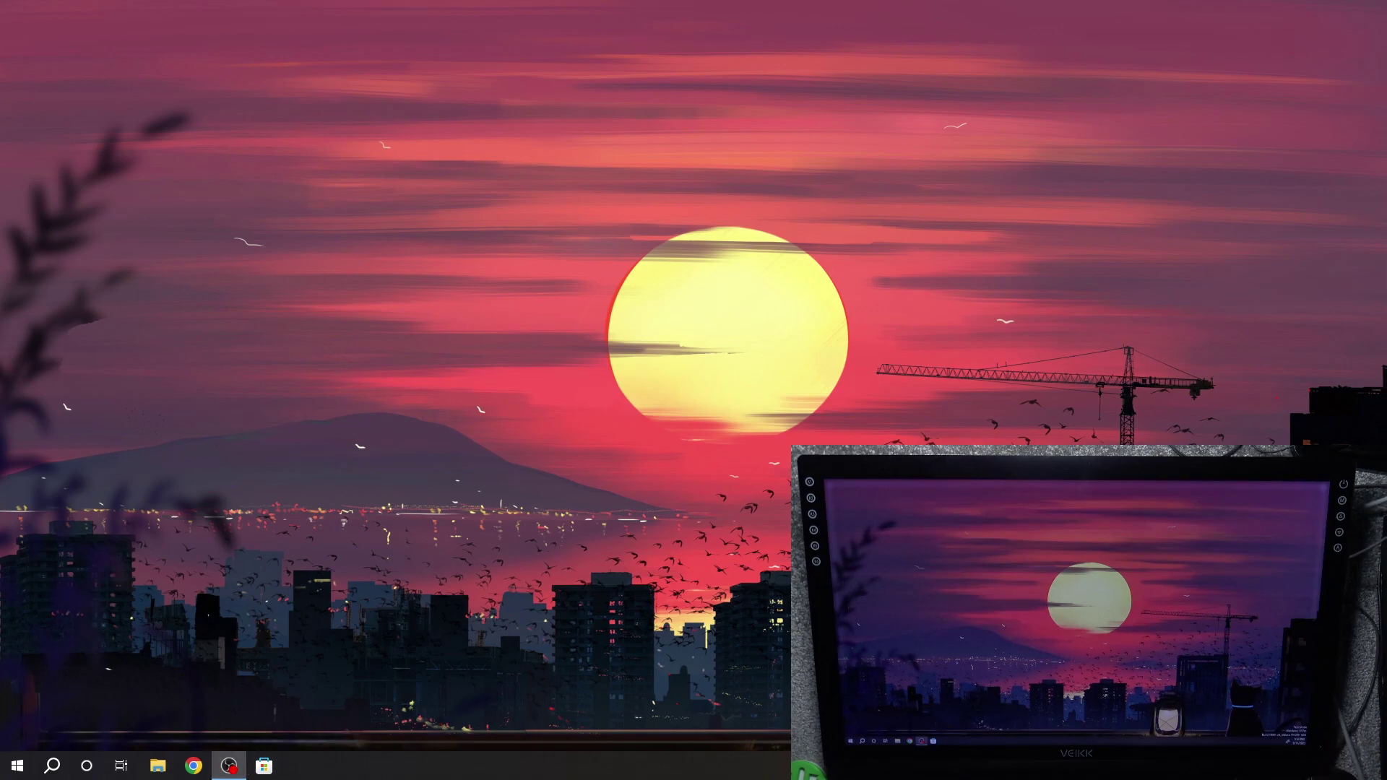
pyautogui.moveTo(368, 184)
pyautogui.mouseDown()
pyautogui.moveTo(447, 181)
pyautogui.moveTo(1, 151)
pyautogui.mouseUp()
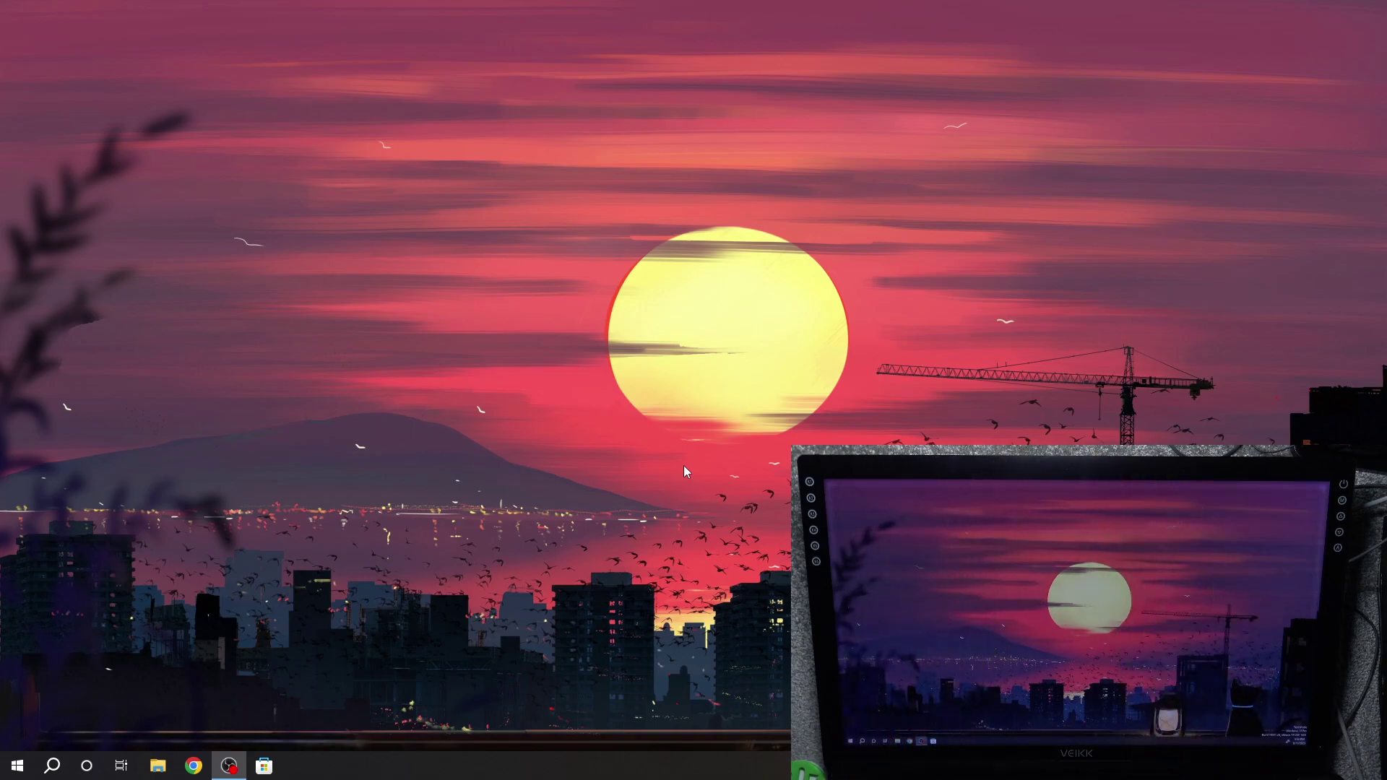
# Open the System Display page in Windows Settings from Start.
pyautogui.click(18, 765)
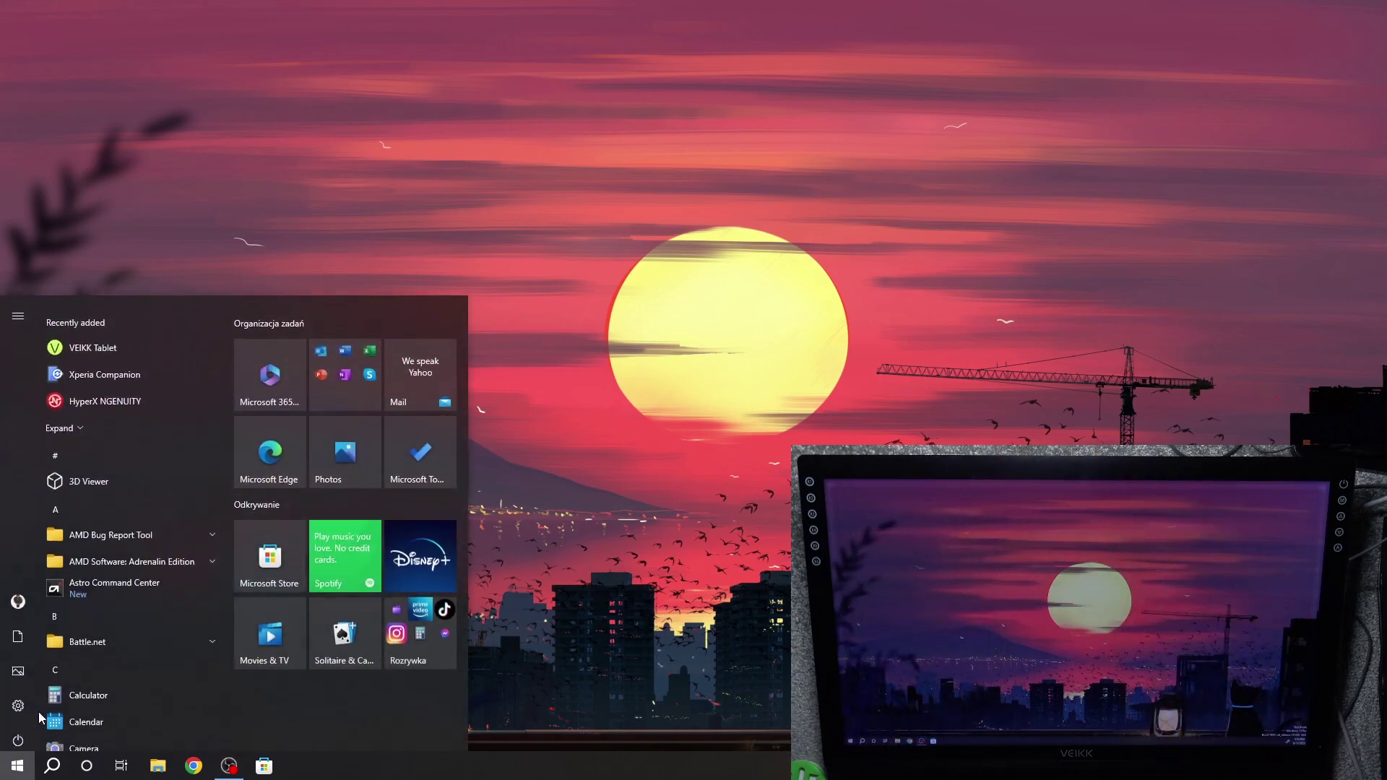
pyautogui.click(18, 699)
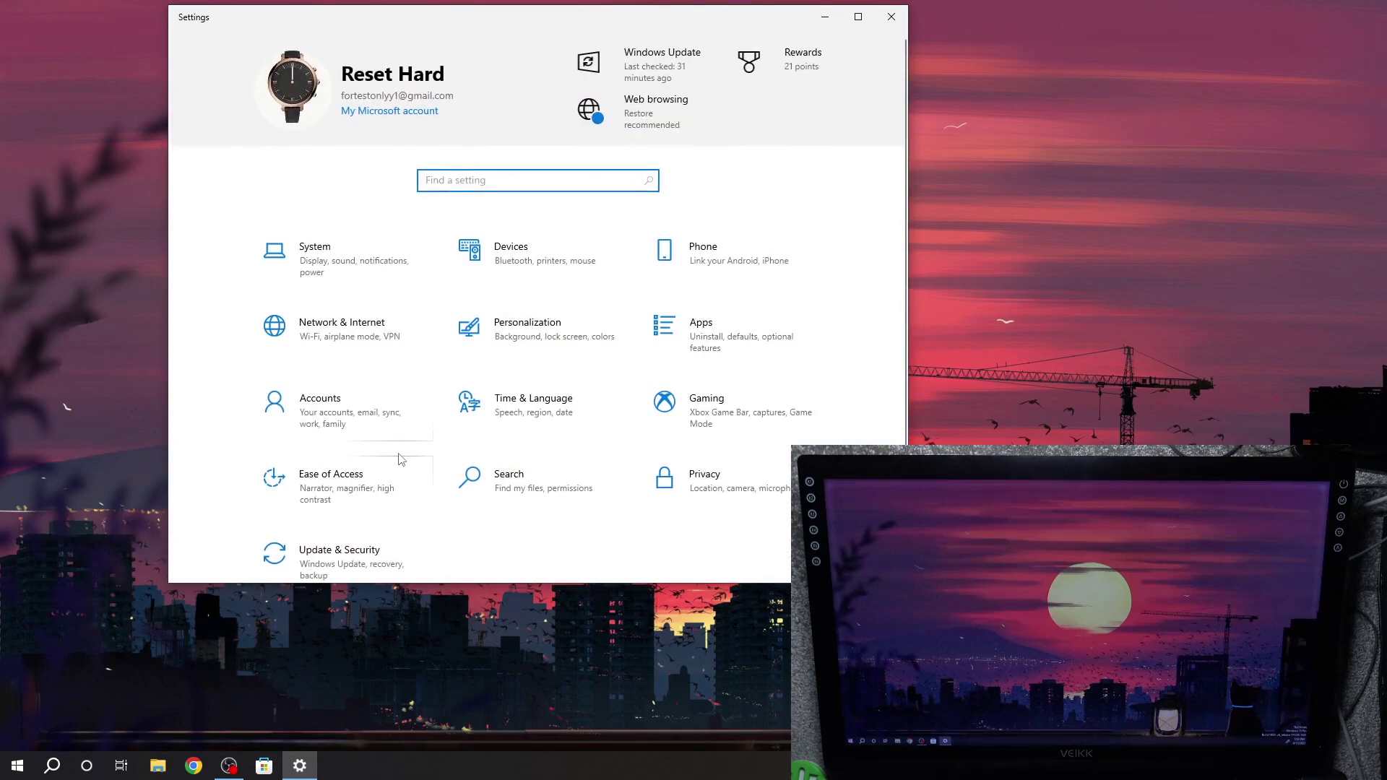
pyautogui.scroll(-1, 401, 449)
pyautogui.click(371, 262)
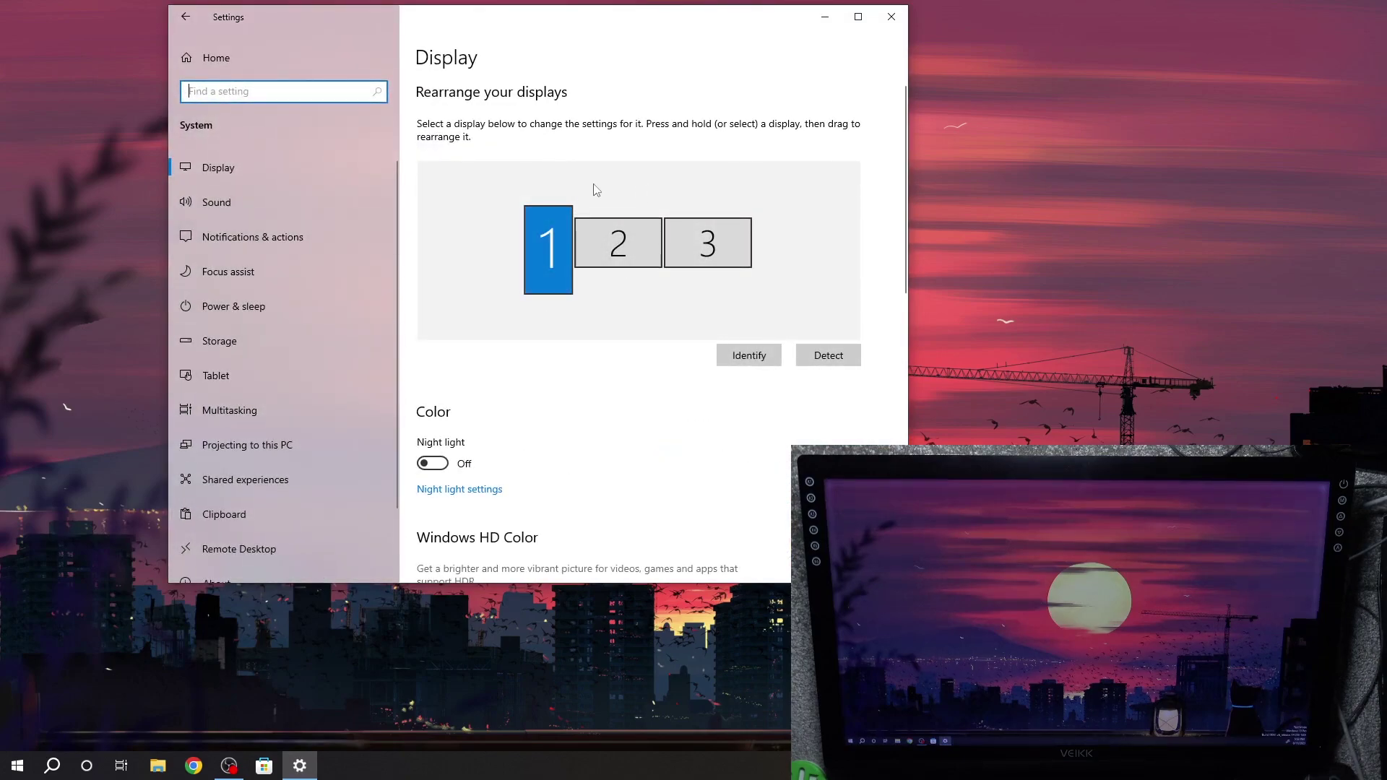
# Select display 2 (after briefly checking display 3) and run Identify to number each screen.
pyautogui.click(620, 247)
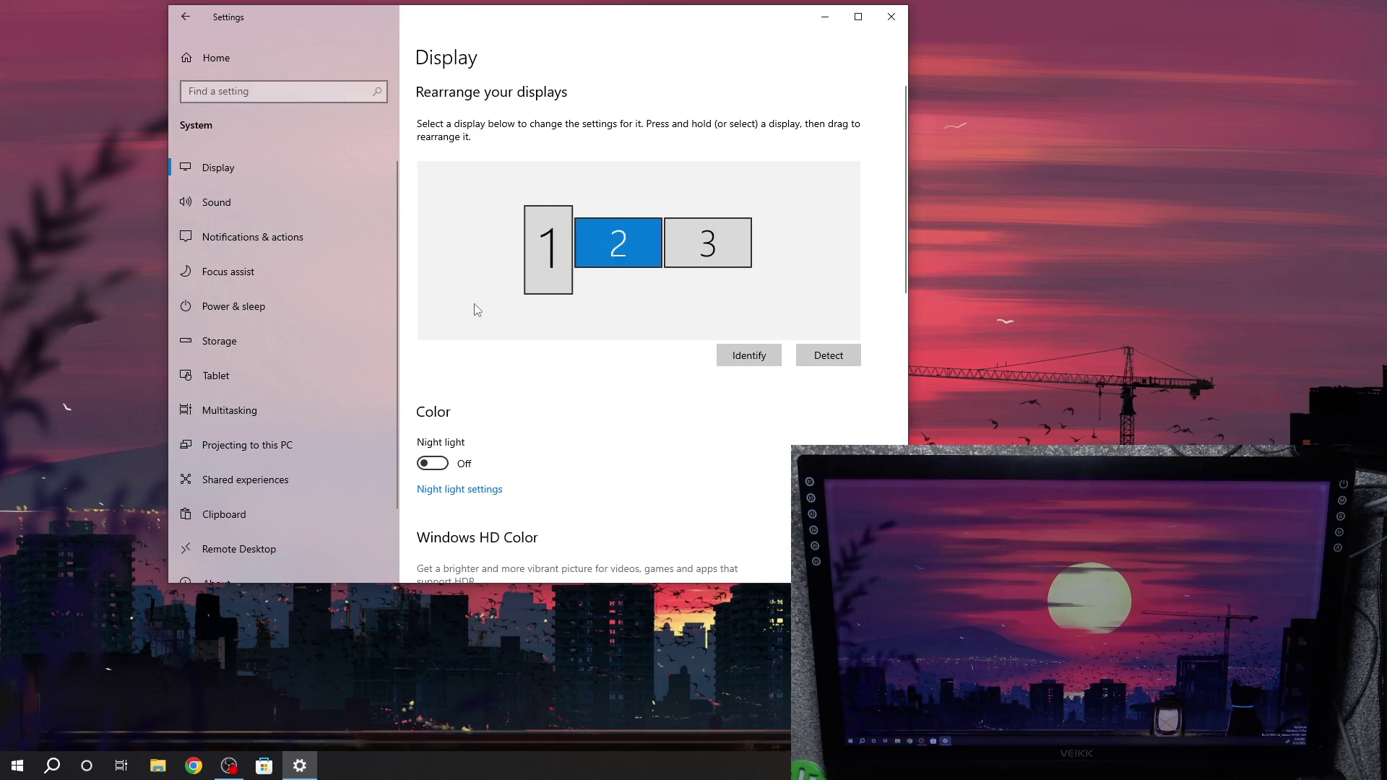
pyautogui.click(724, 244)
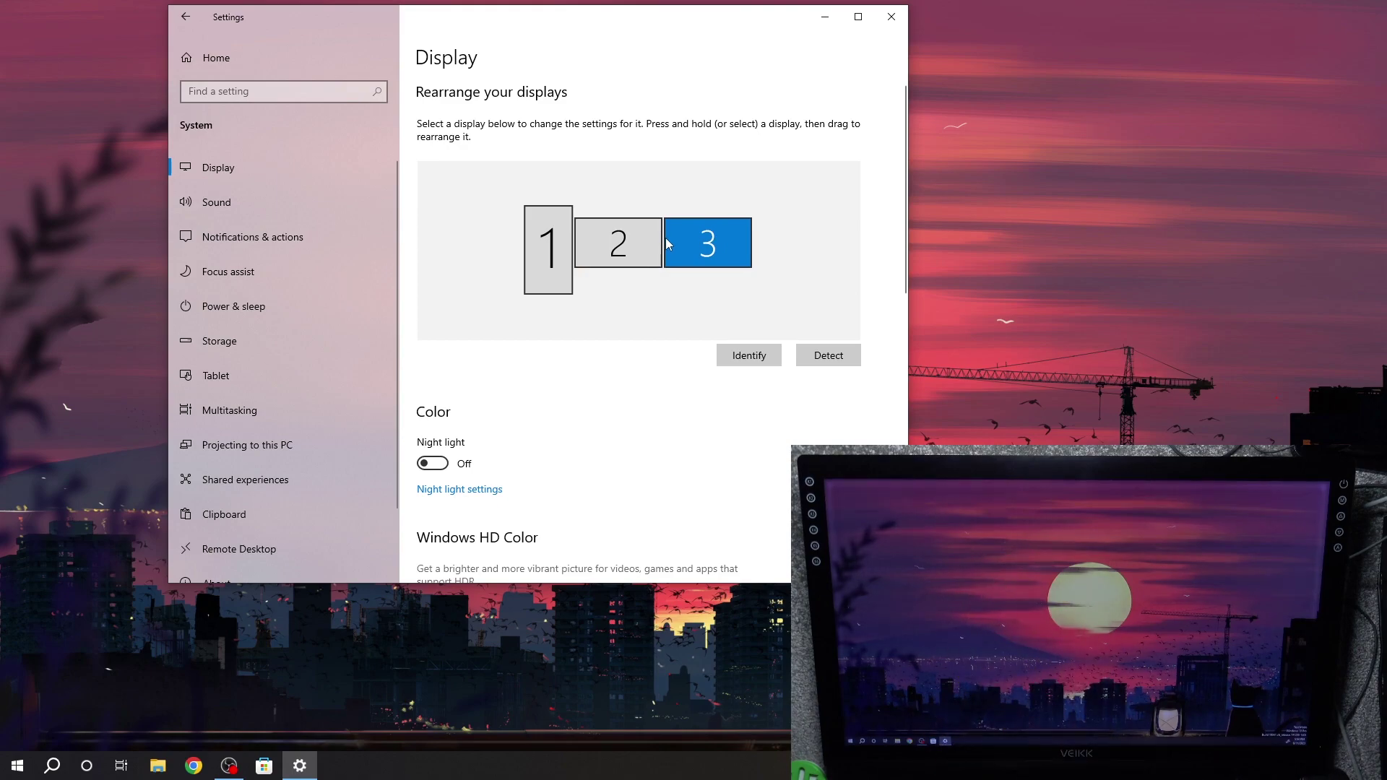
pyautogui.click(635, 243)
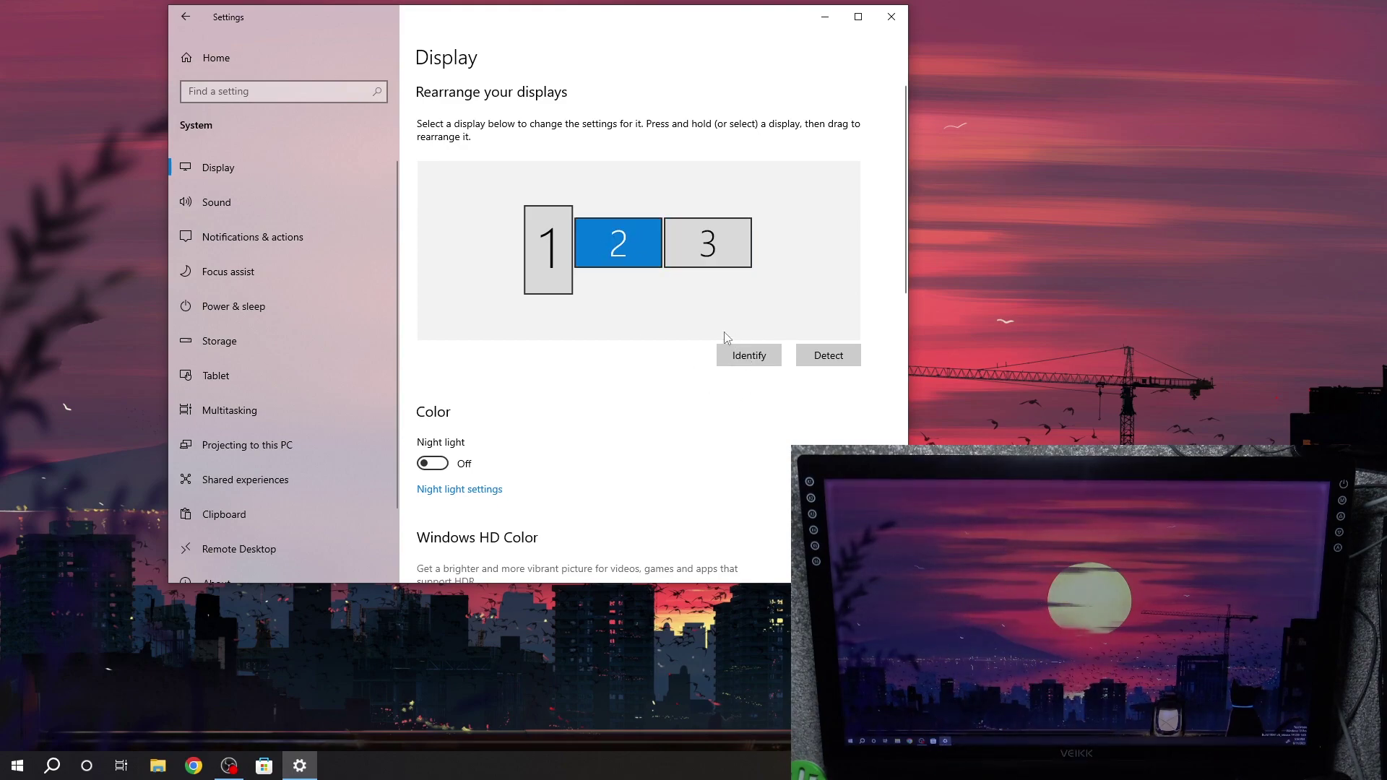
pyautogui.click(752, 351)
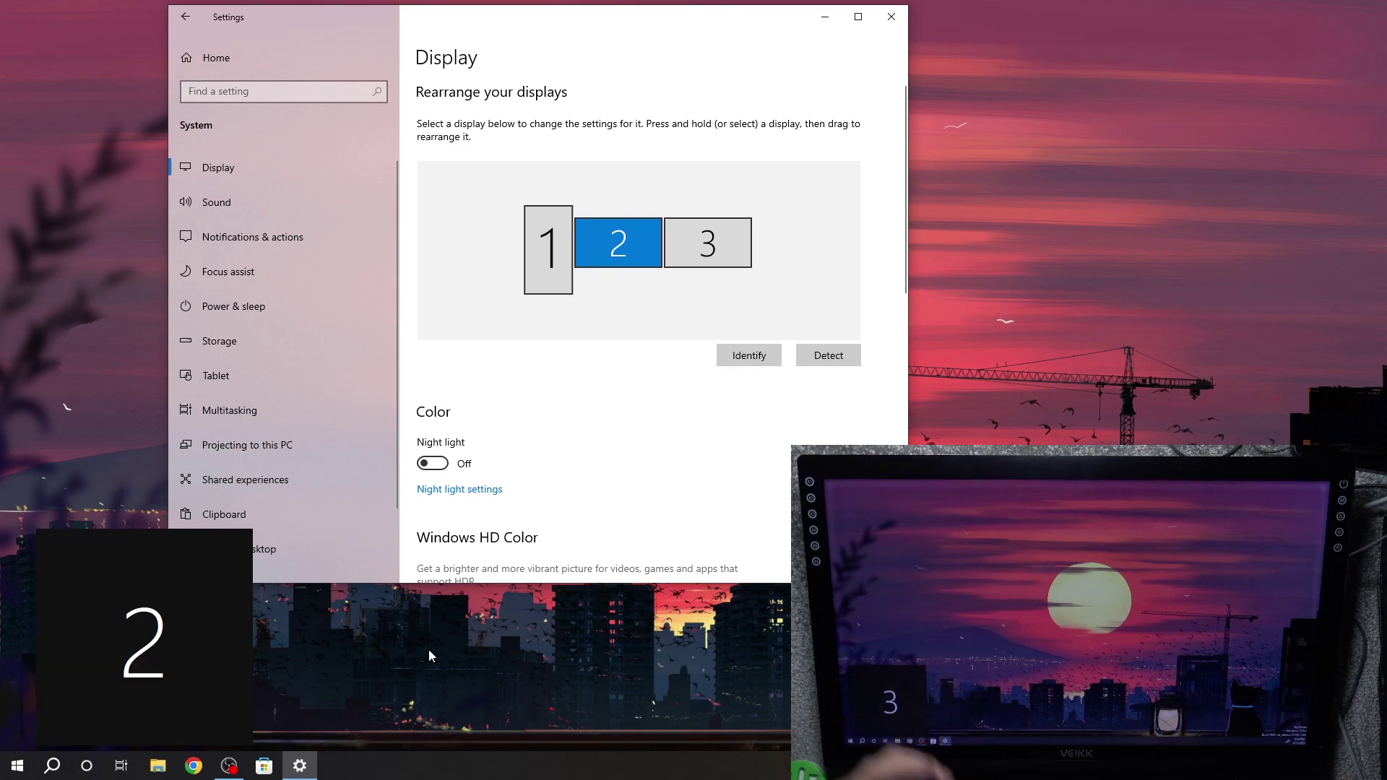
pyautogui.click(746, 357)
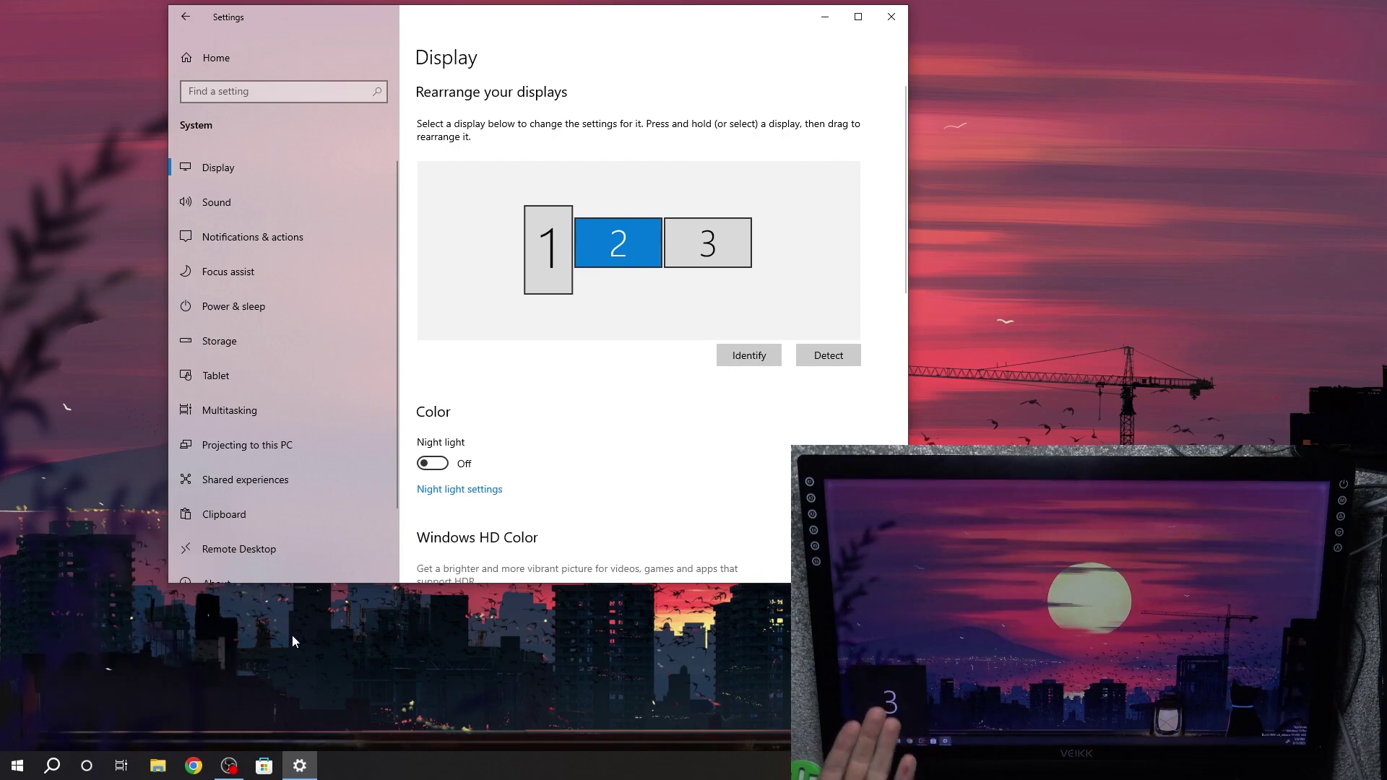
pyautogui.click(770, 357)
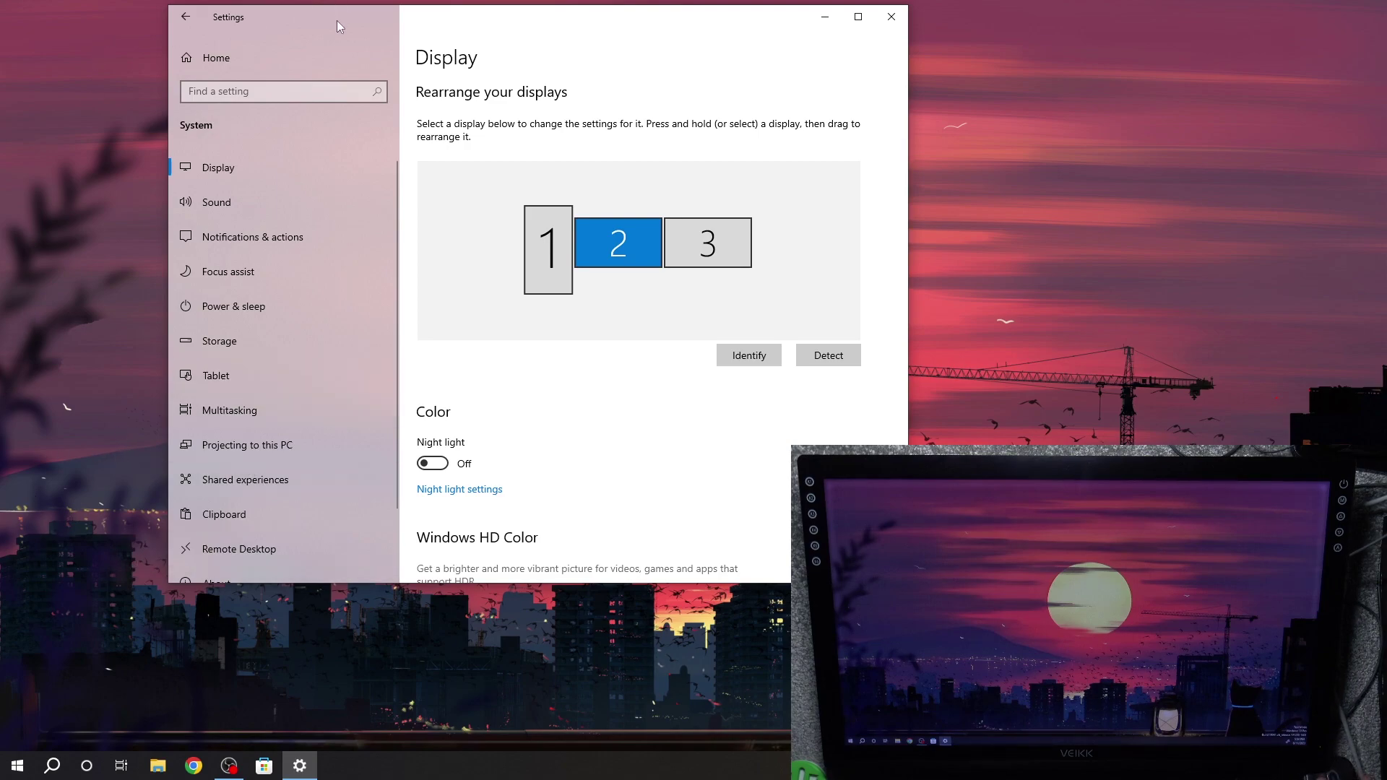
# Drag the Settings window onto the tablet screen, then back to the main monitor.
pyautogui.moveTo(337, 20)
pyautogui.mouseDown()
pyautogui.moveTo(342, 148)
pyautogui.moveTo(1386, 250)
pyautogui.mouseUp()
pyautogui.moveTo(922, 565); pyautogui.dragTo(954, 527)
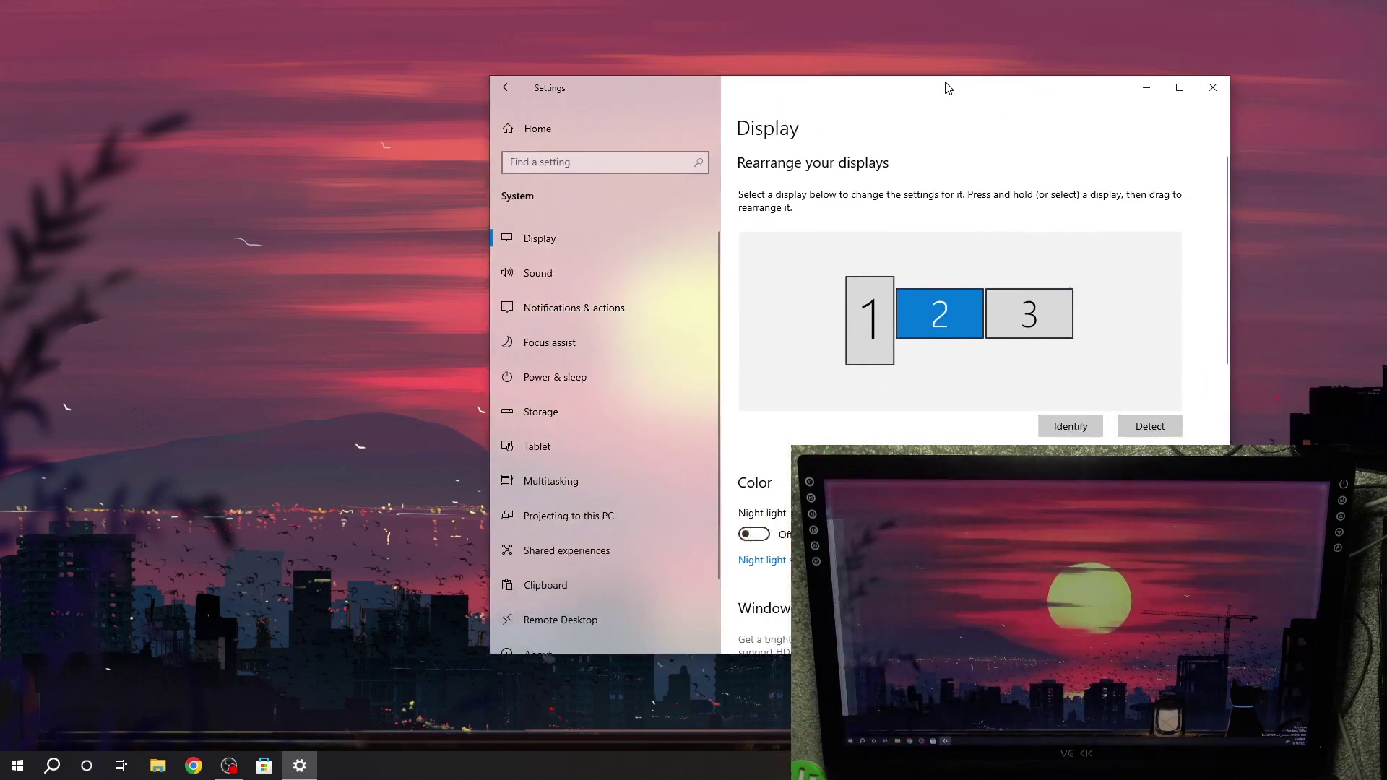
pyautogui.moveTo(1062, 528); pyautogui.dragTo(663, 109)
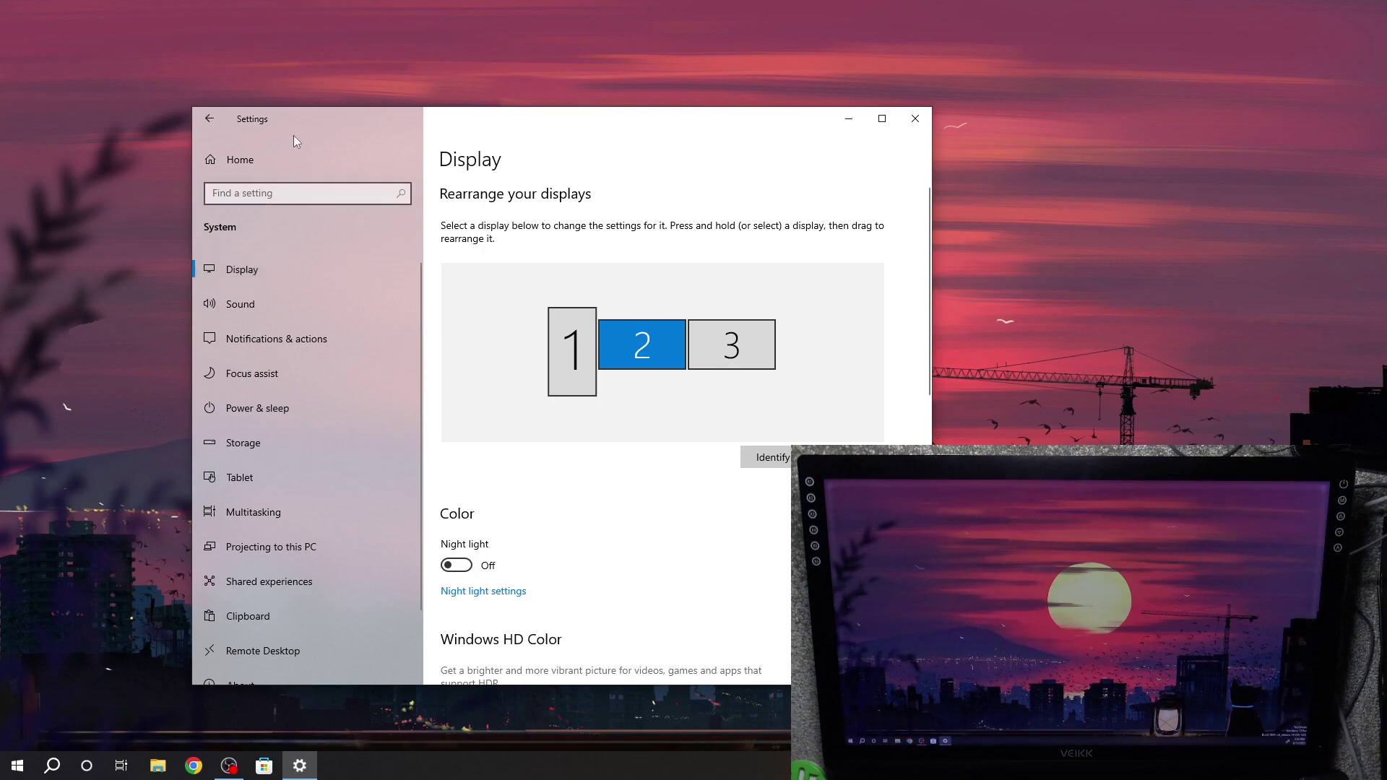
# From Settings Home, select display 2 and set Multiple displays to 'Duplicate desktop on 2 and 3'.
pyautogui.click(237, 168)
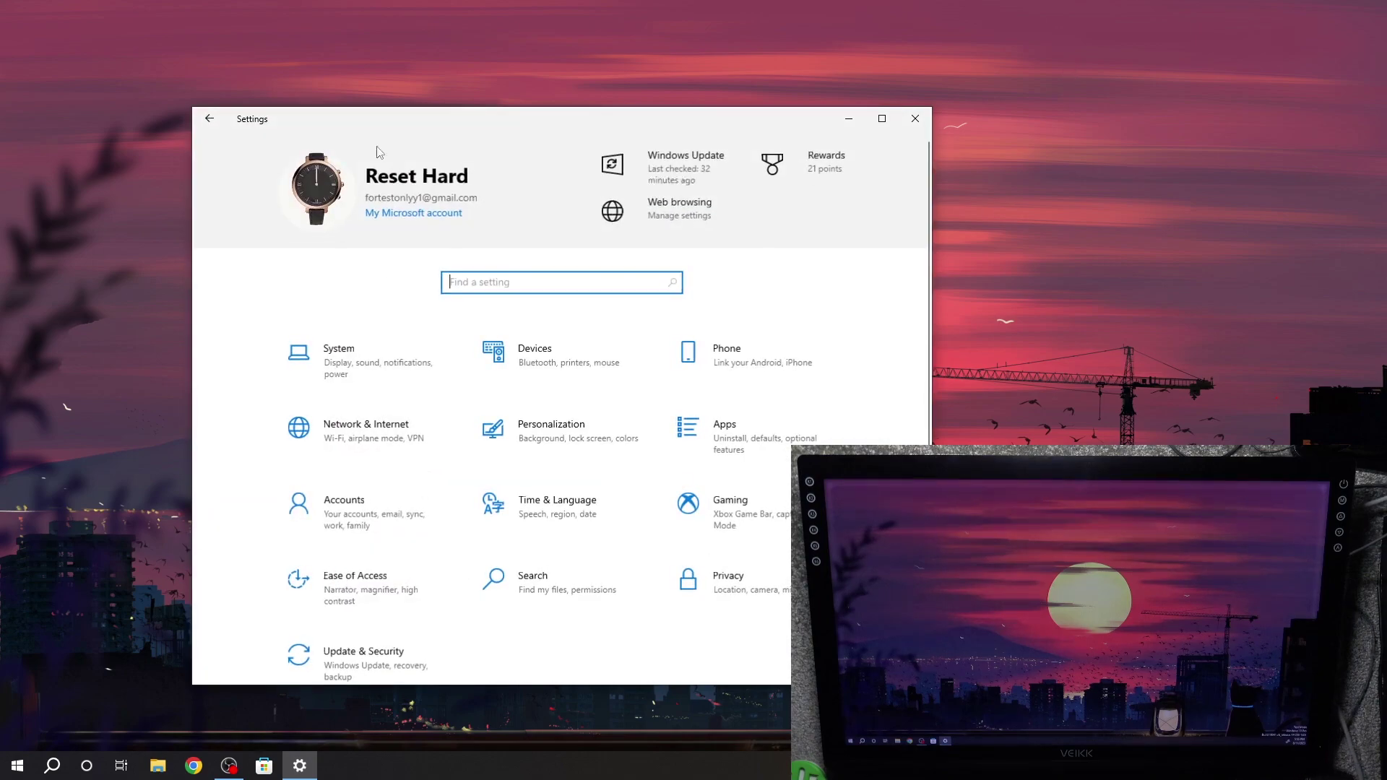
pyautogui.click(380, 355)
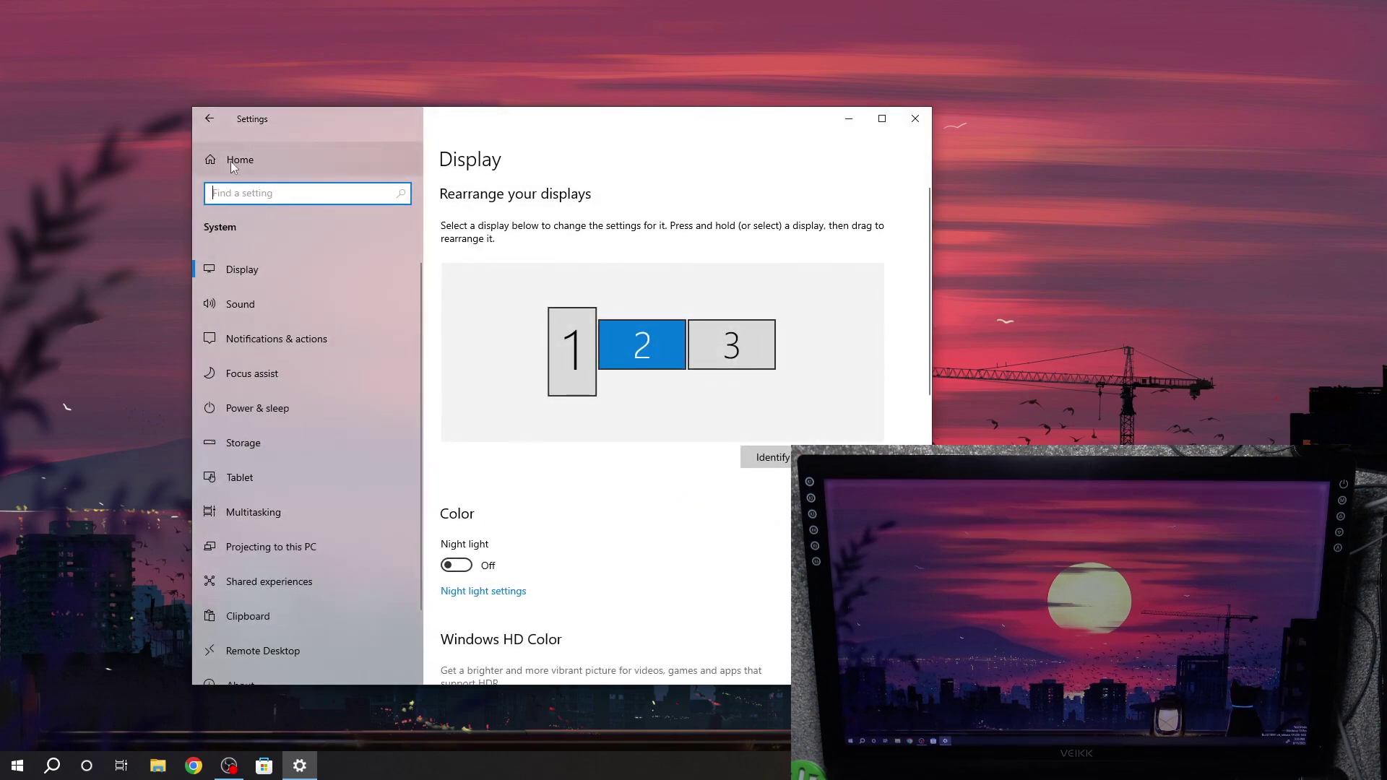
pyautogui.click(305, 264)
pyautogui.scroll(-2, 510, 247)
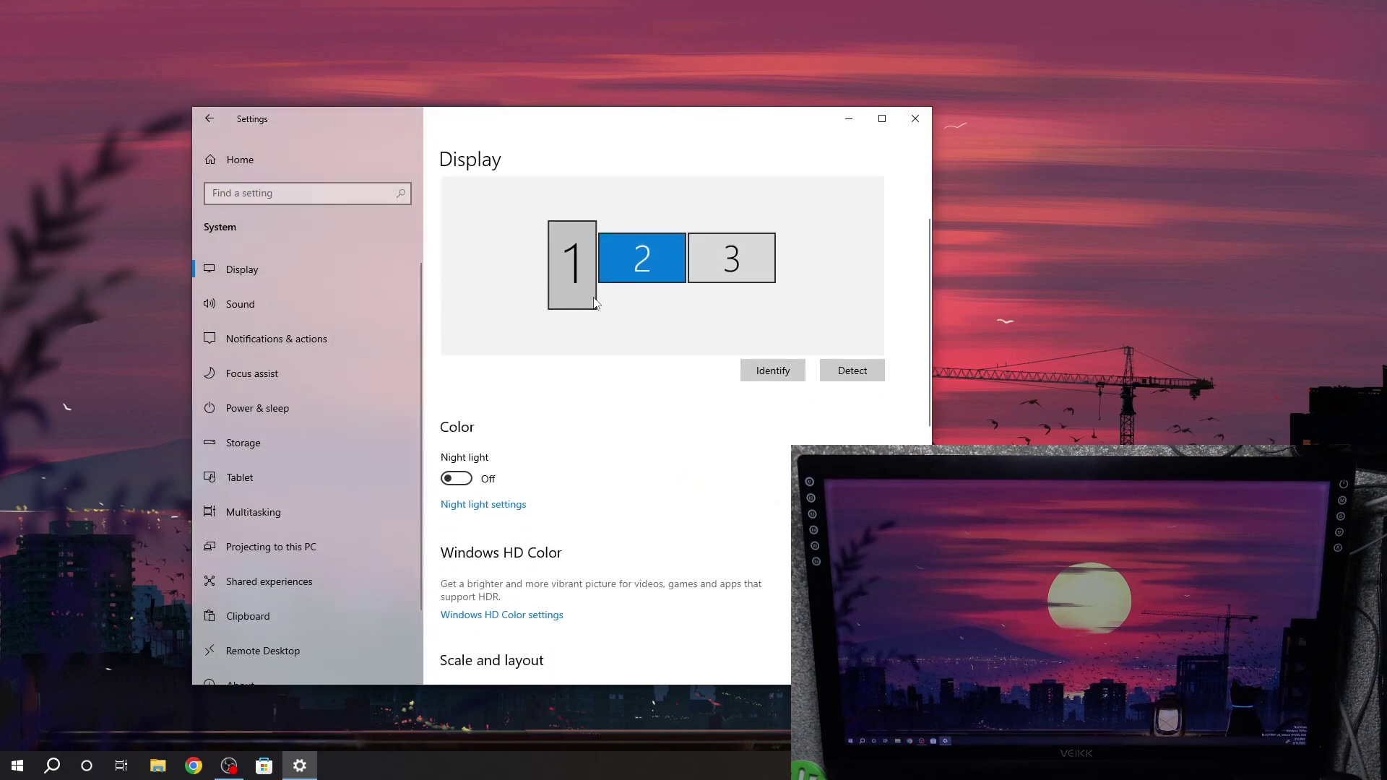
pyautogui.click(644, 241)
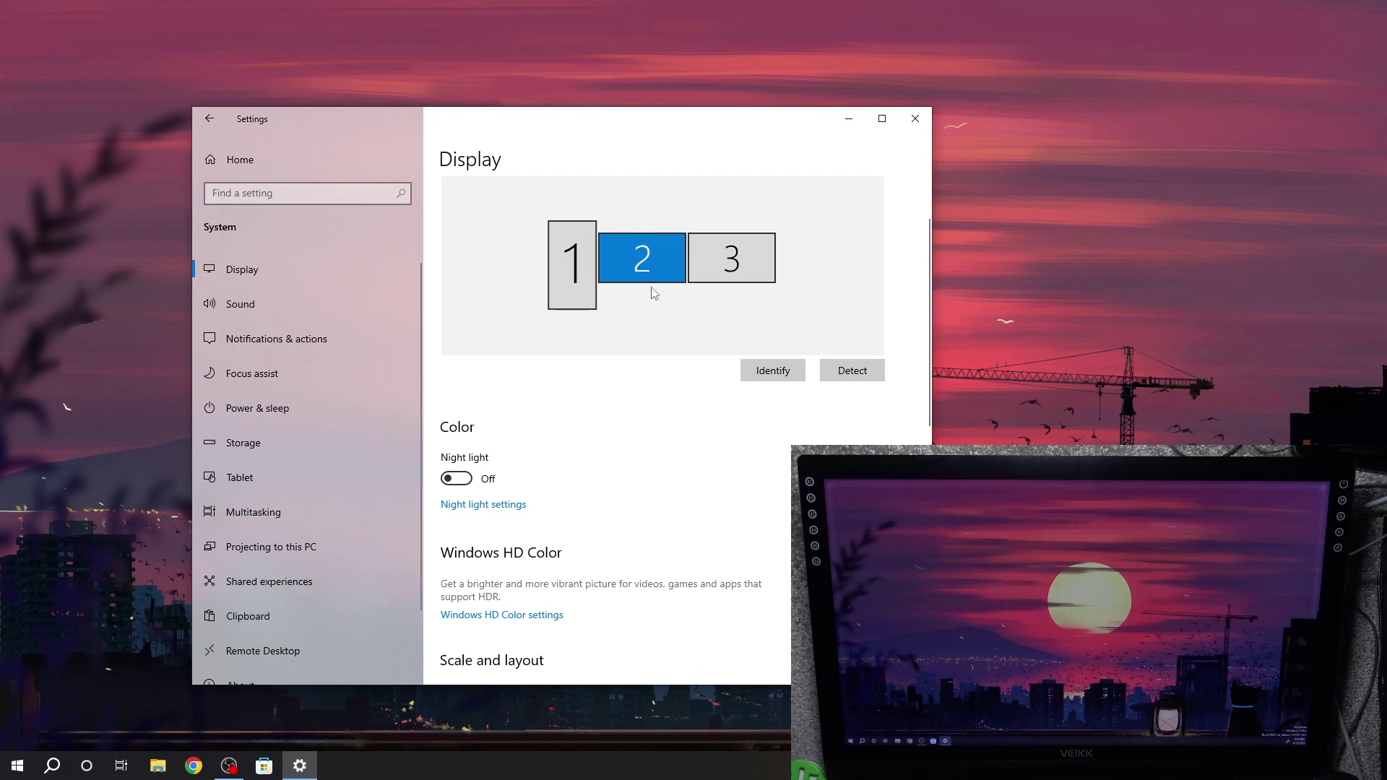
pyautogui.scroll(-5, 630, 280)
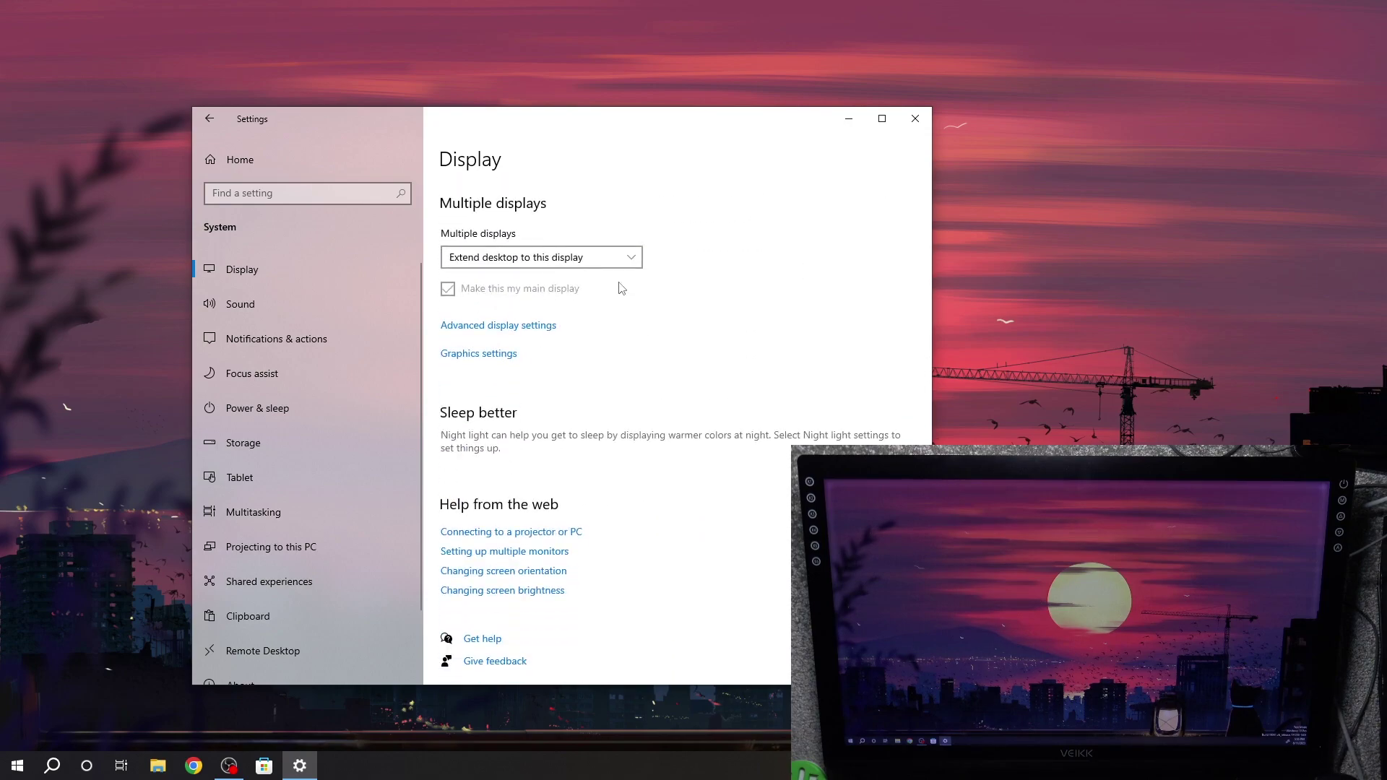
pyautogui.scroll(2, 618, 285)
pyautogui.scroll(1, 598, 354)
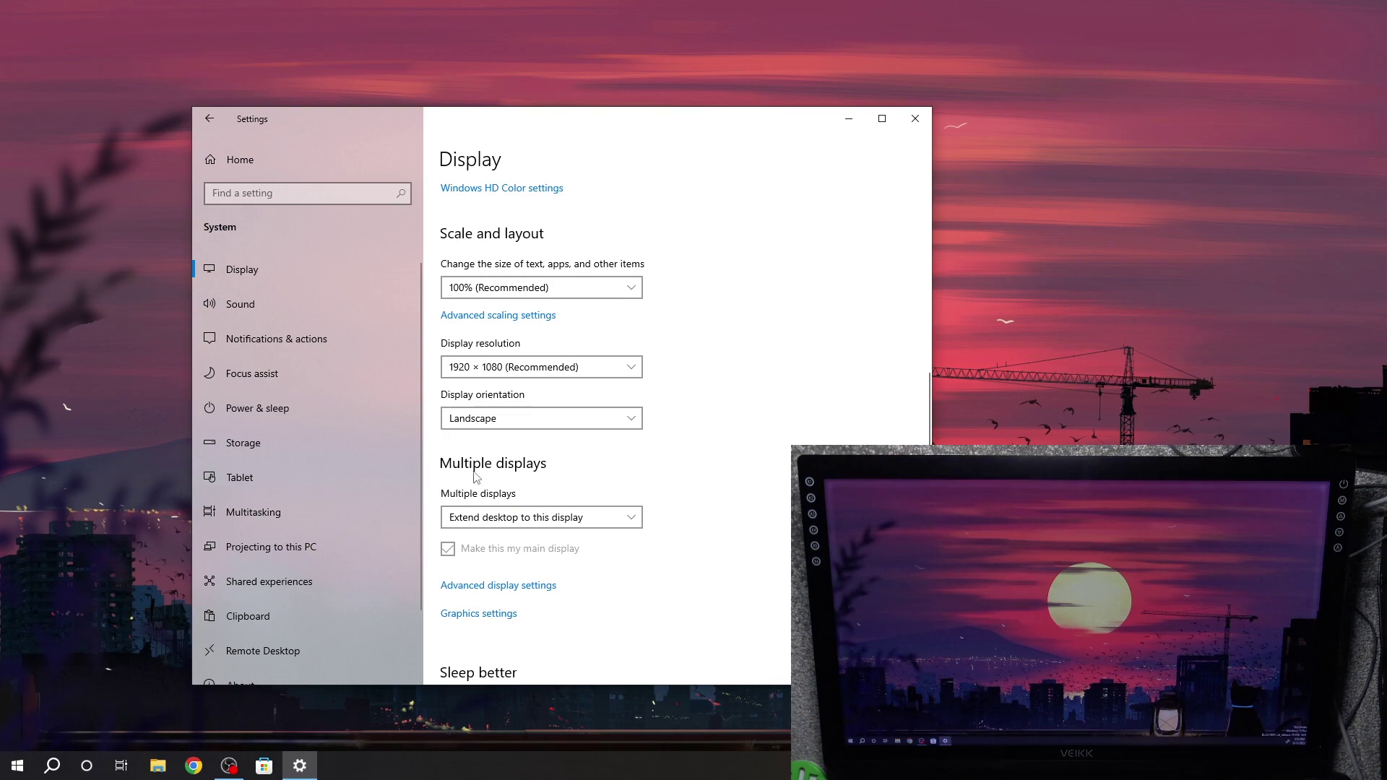
pyautogui.click(518, 521)
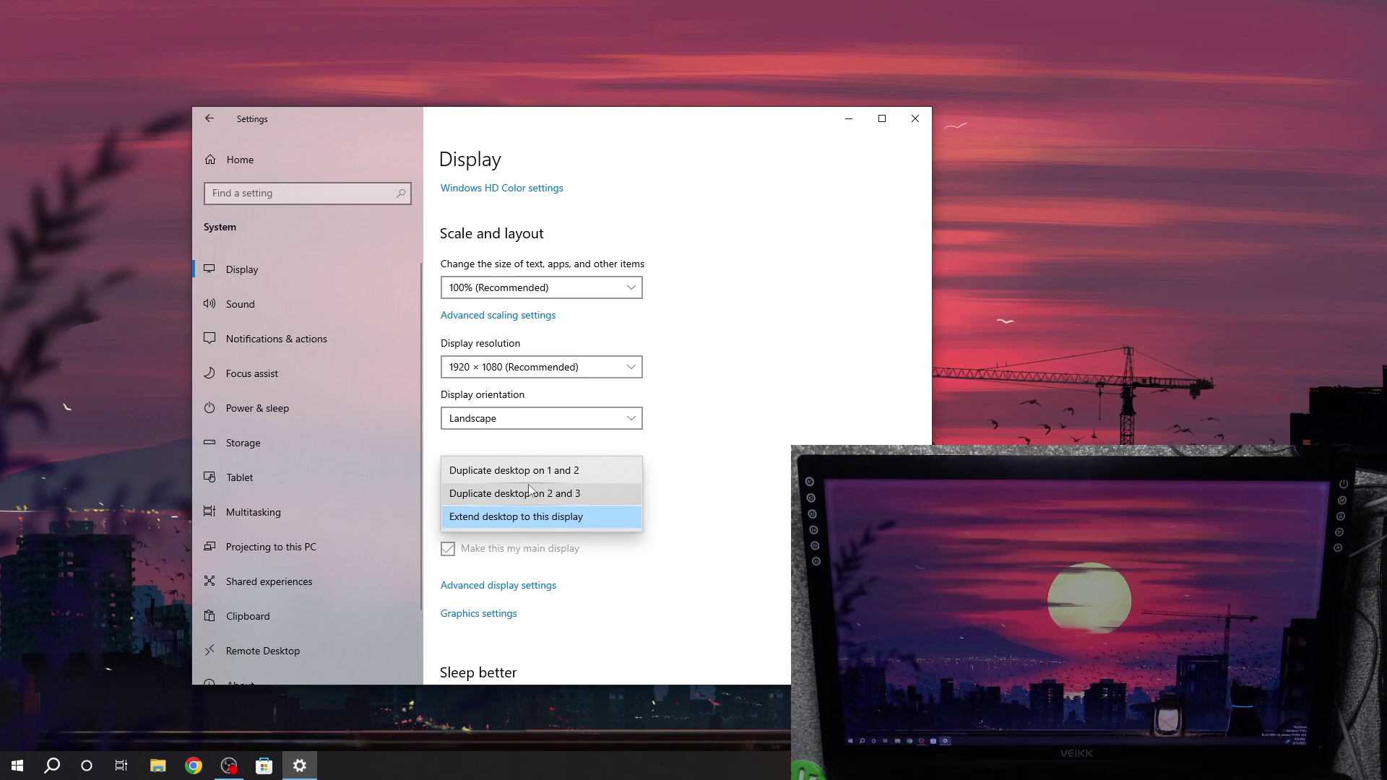
pyautogui.press('Escape')
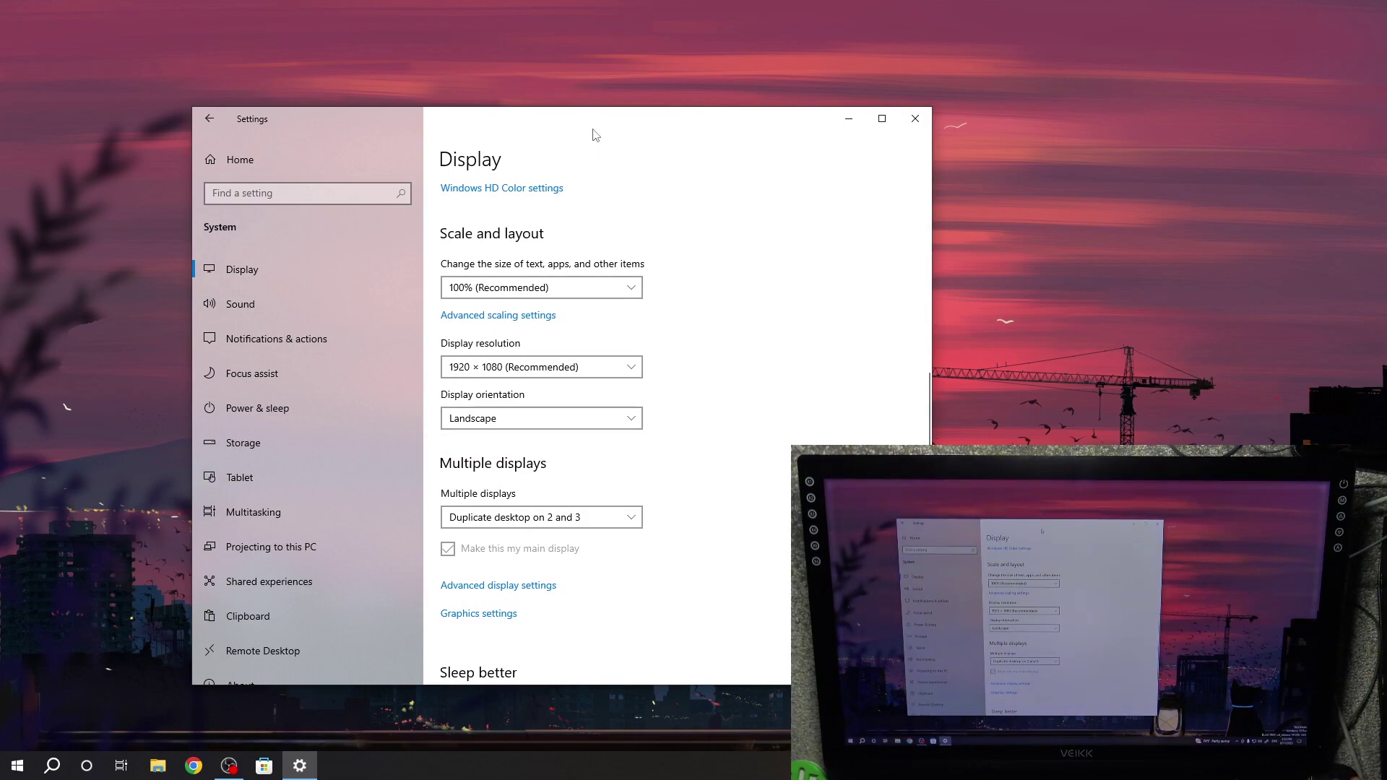
pyautogui.moveTo(593, 135); pyautogui.dragTo(510, 127)
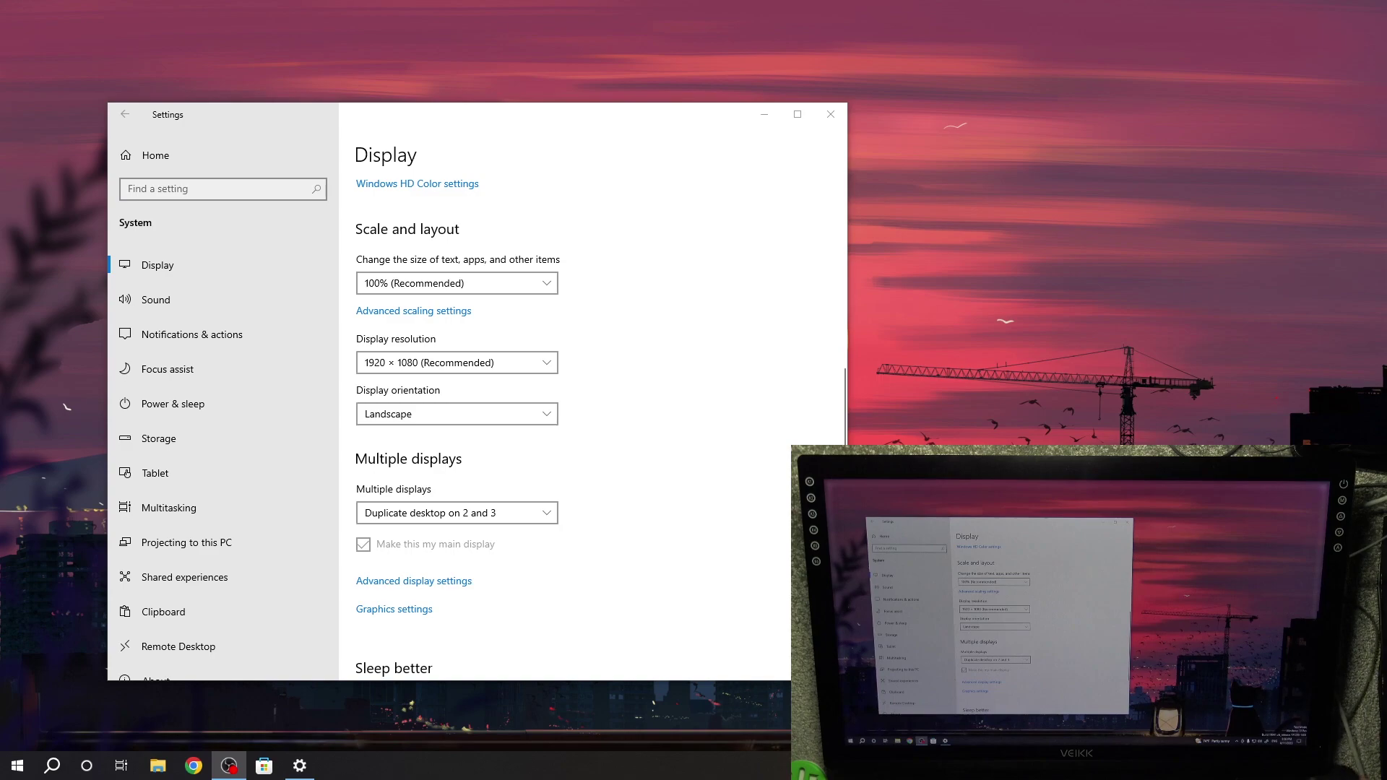
# Launch the VEIKK Tablet driver and set its Screen Mapping to Monitor2.
pyautogui.click(18, 765)
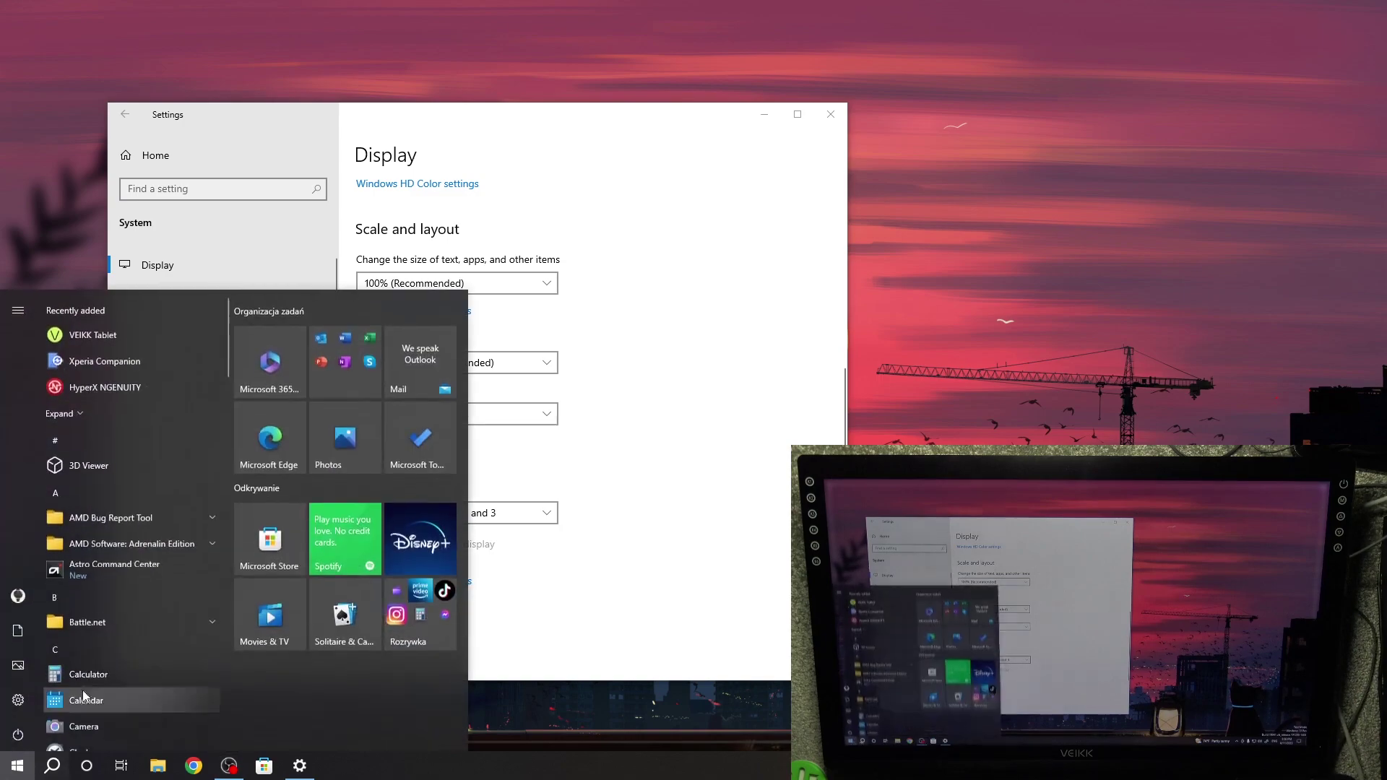
pyautogui.click(86, 334)
pyautogui.click(446, 357)
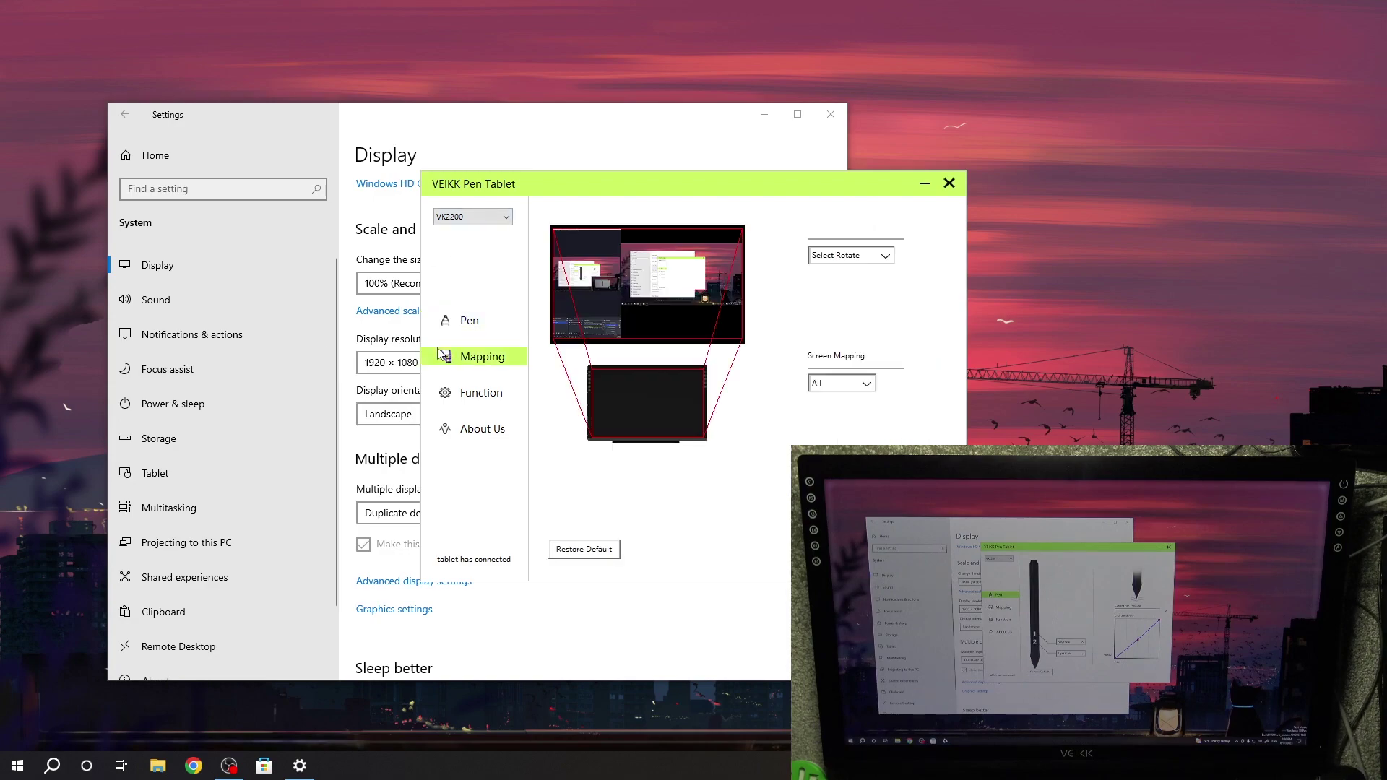
pyautogui.click(860, 386)
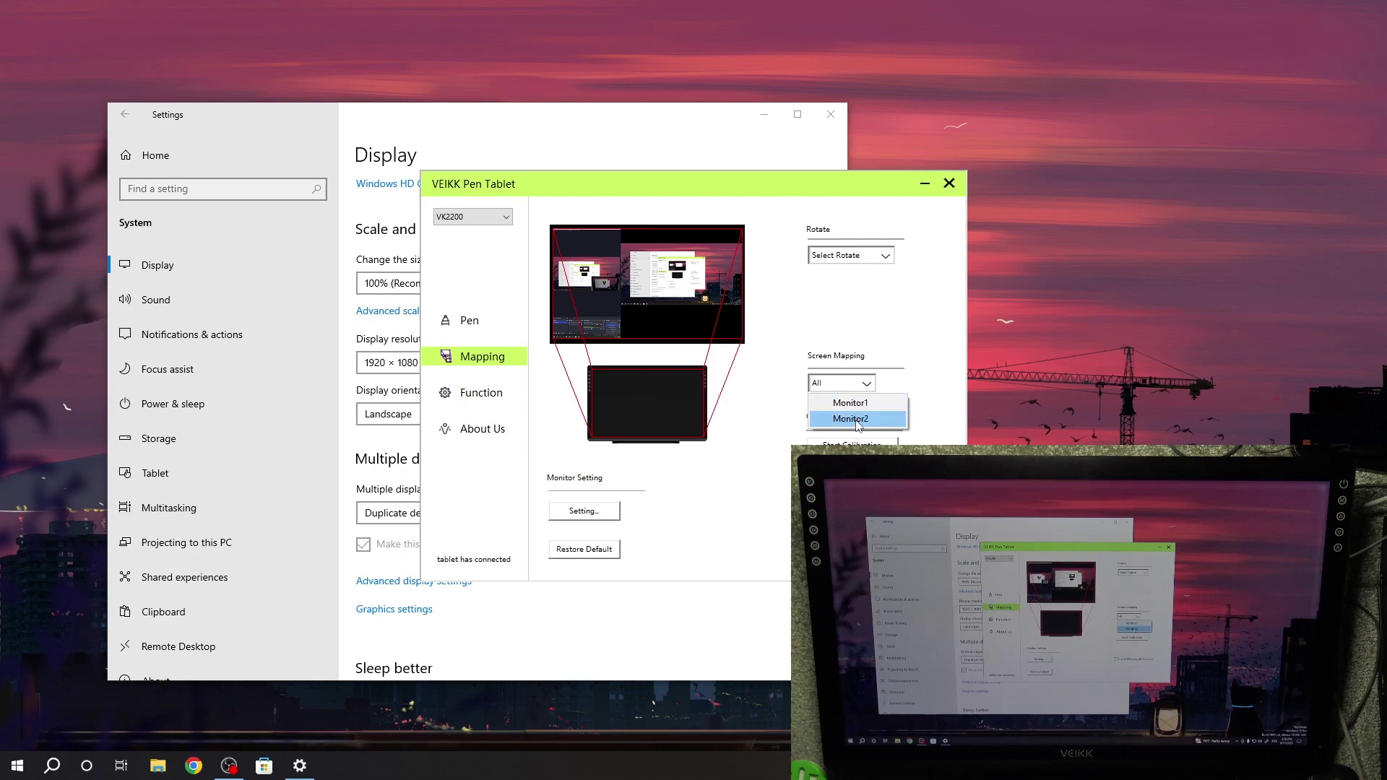
pyautogui.click(861, 420)
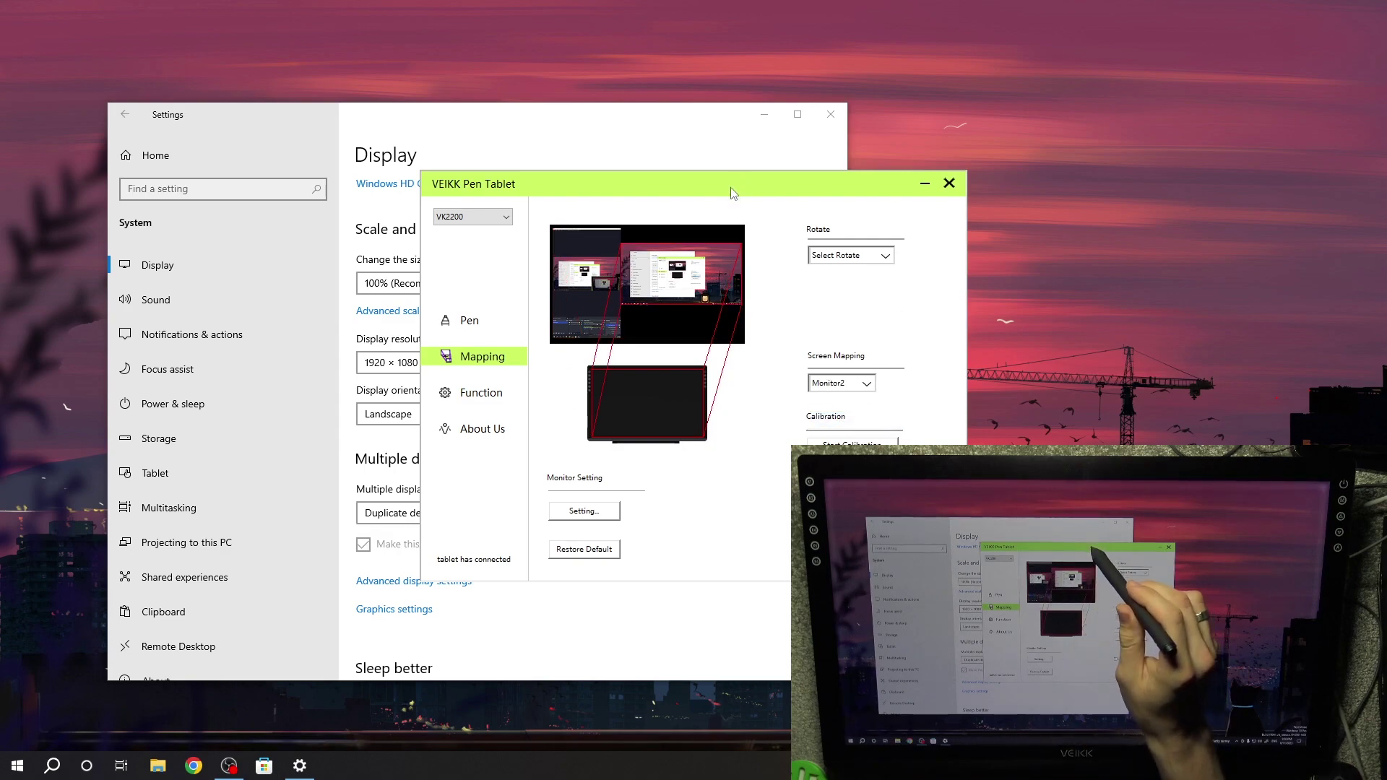
# Close the Windows display settings and move the tablet driver window toward the centre.
pyautogui.moveTo(732, 193); pyautogui.dragTo(1073, 194)
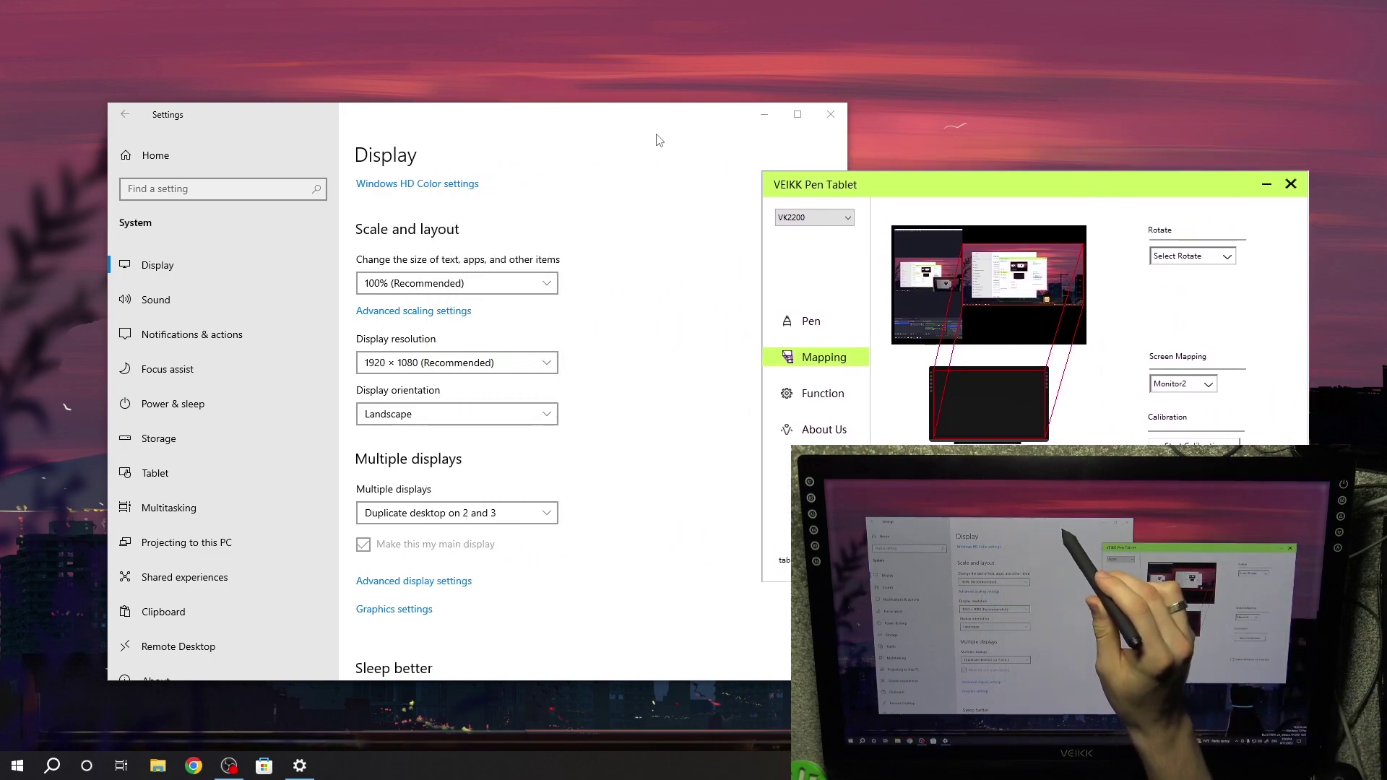
pyautogui.moveTo(710, 130); pyautogui.dragTo(724, 99)
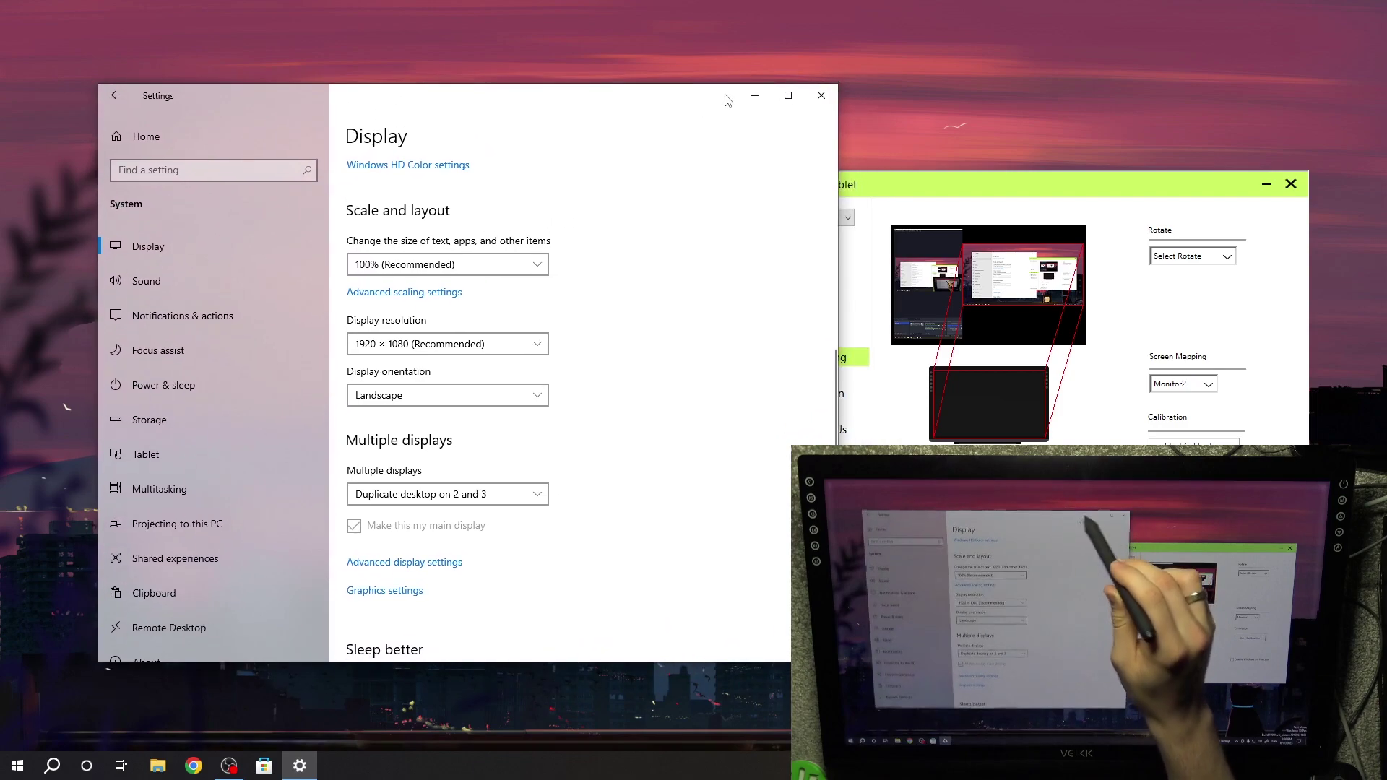
pyautogui.click(820, 95)
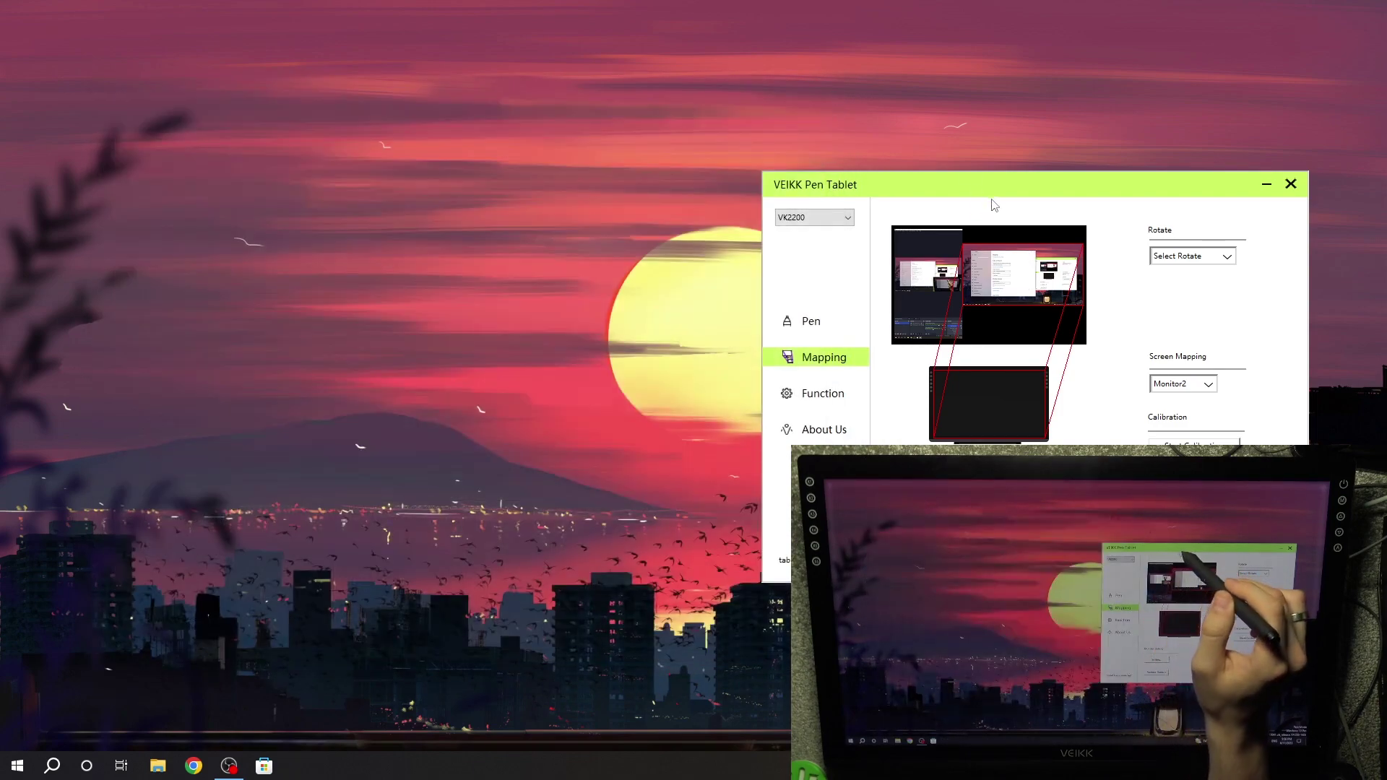
pyautogui.moveTo(967, 199); pyautogui.dragTo(662, 191)
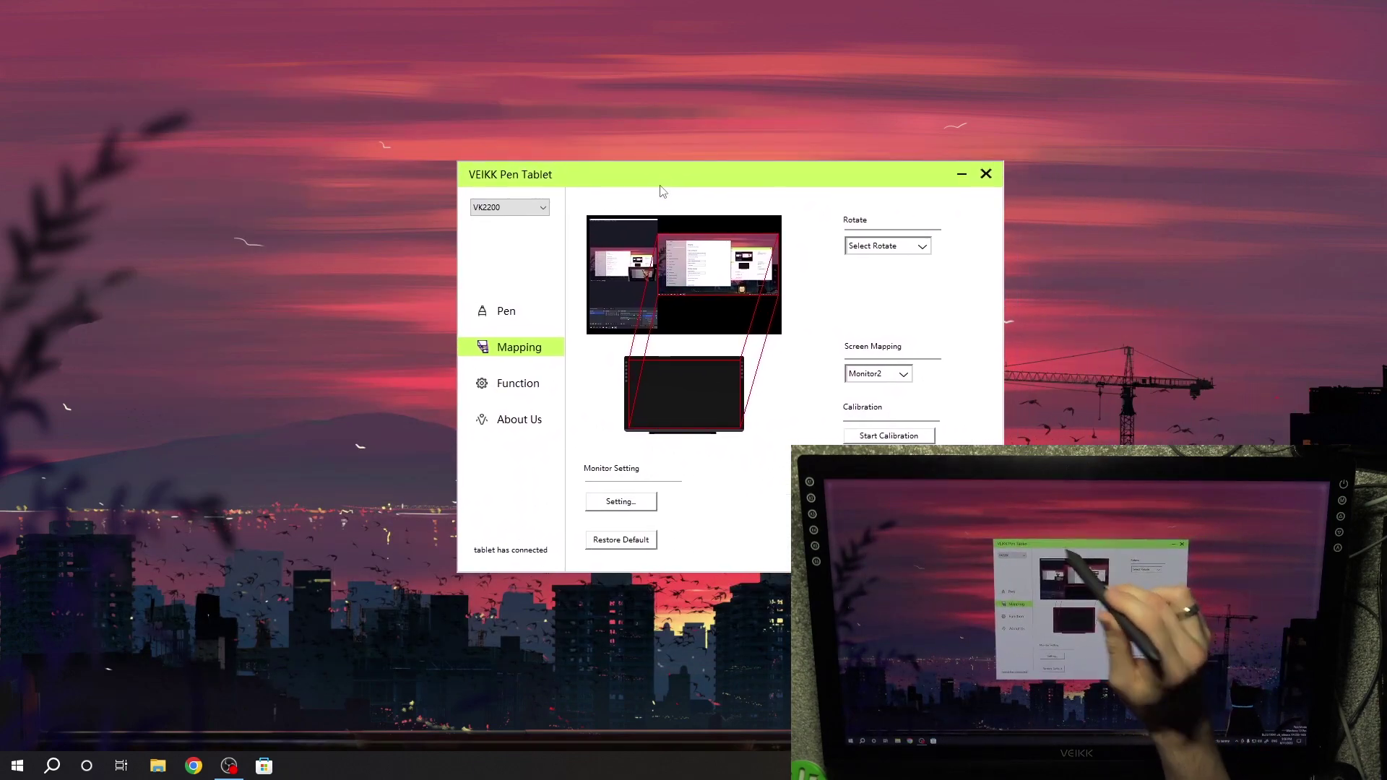